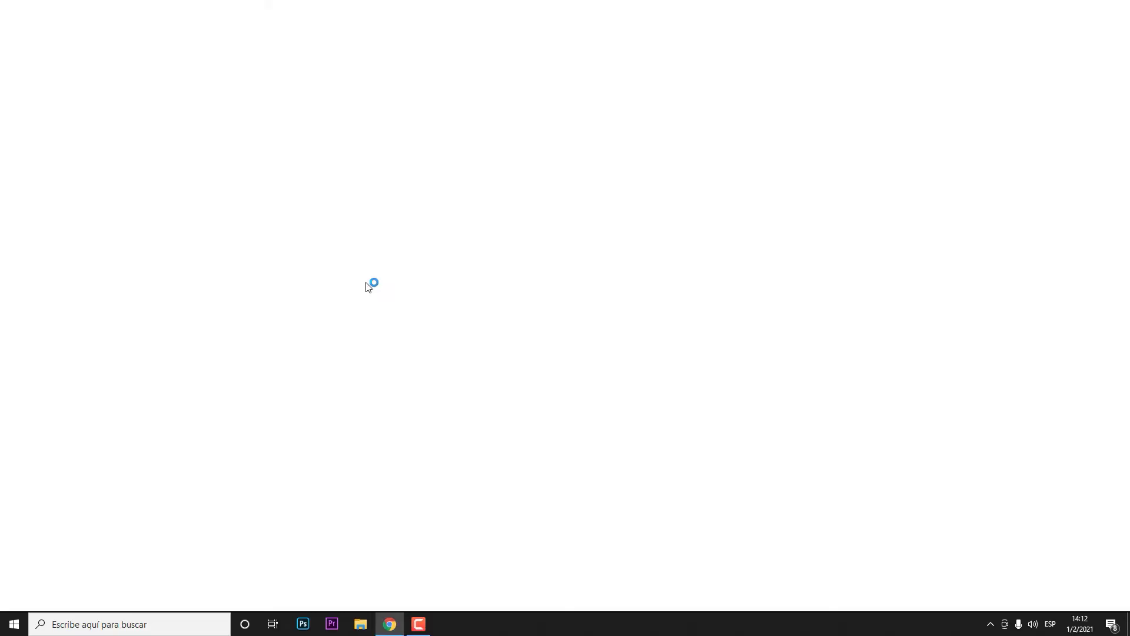
# Search the web for "triggercmd" and open the official TRIGGERcmd website.
pyautogui.write('triggercmd')
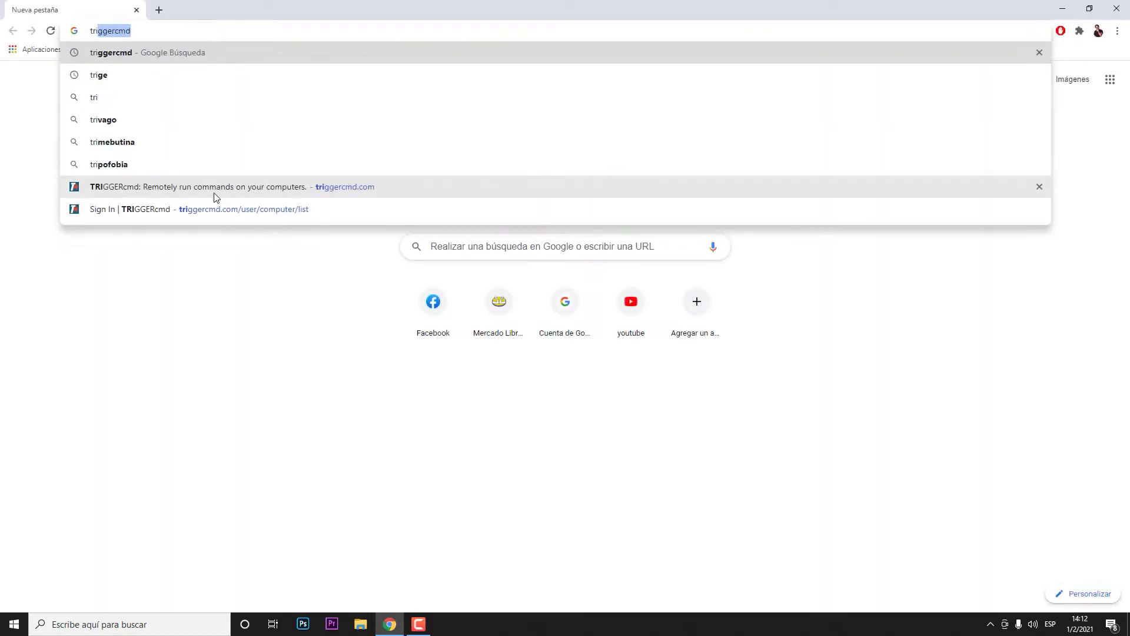
pyautogui.press('Return')
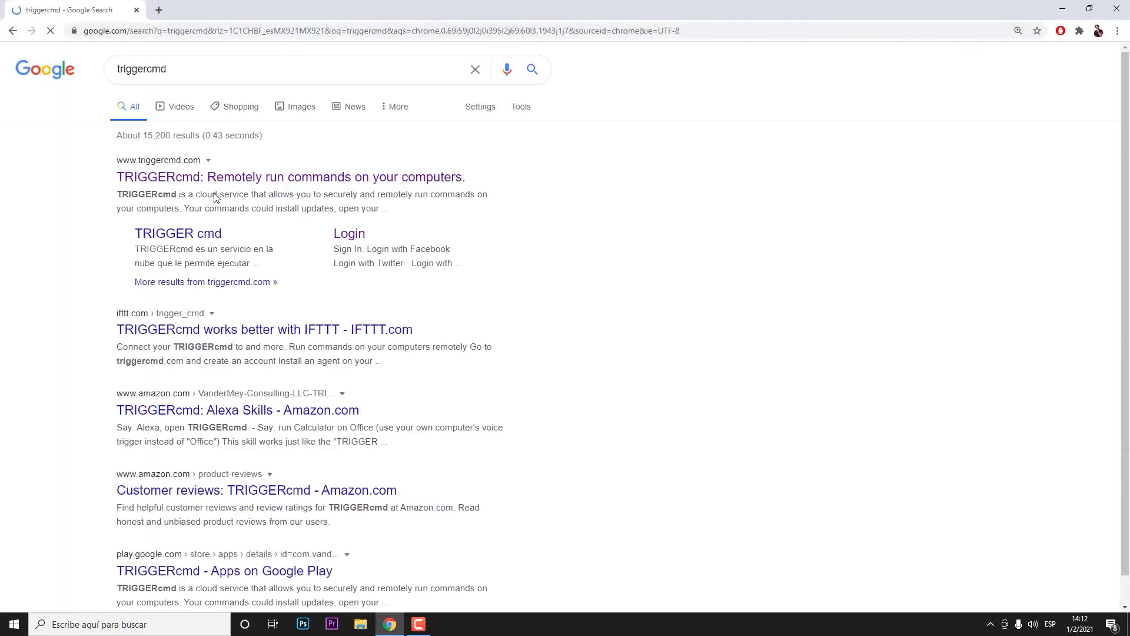
pyautogui.click(248, 178)
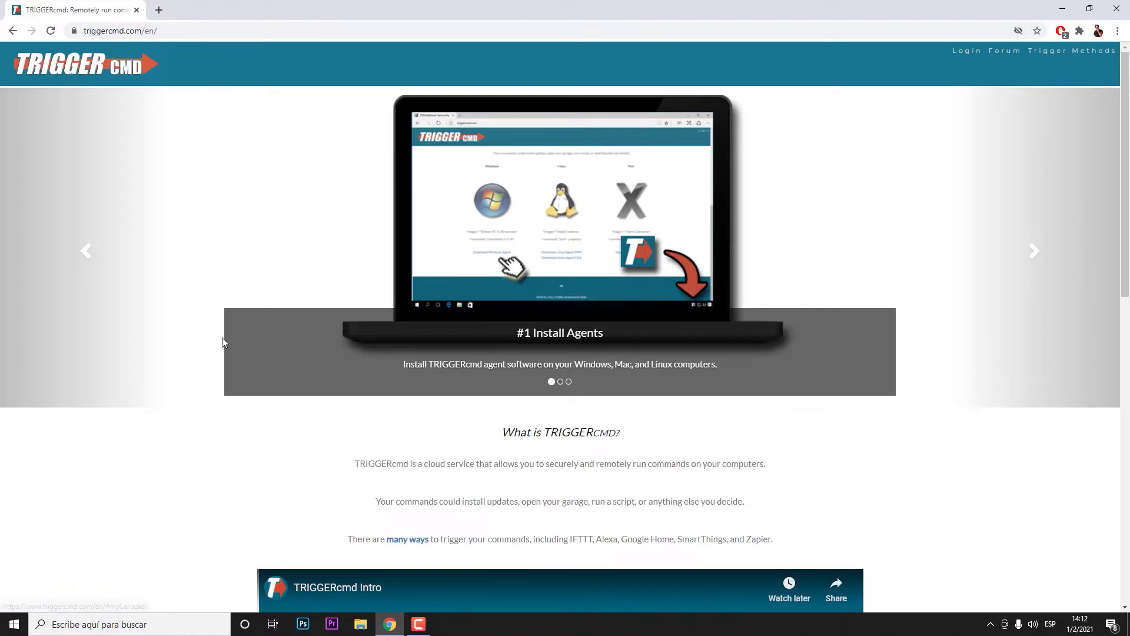
# Download the TRIGGERcmd Windows Agent from the website's agent downloads.
pyautogui.scroll(-12, 633, 431)
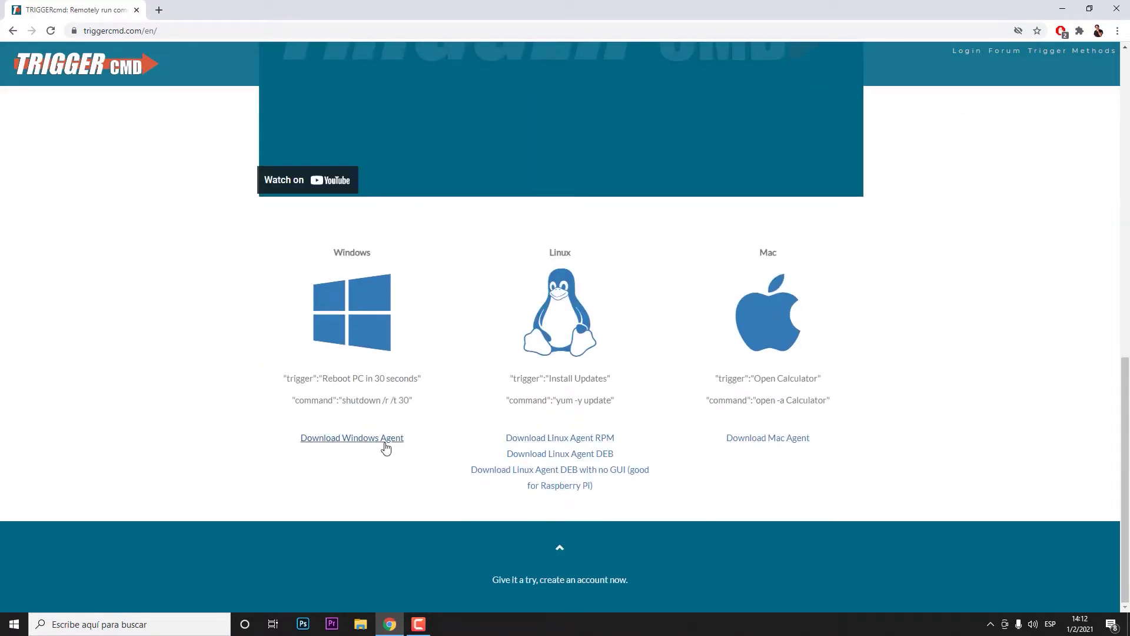
pyautogui.scroll(7, 629, 462)
pyautogui.scroll(5, 616, 466)
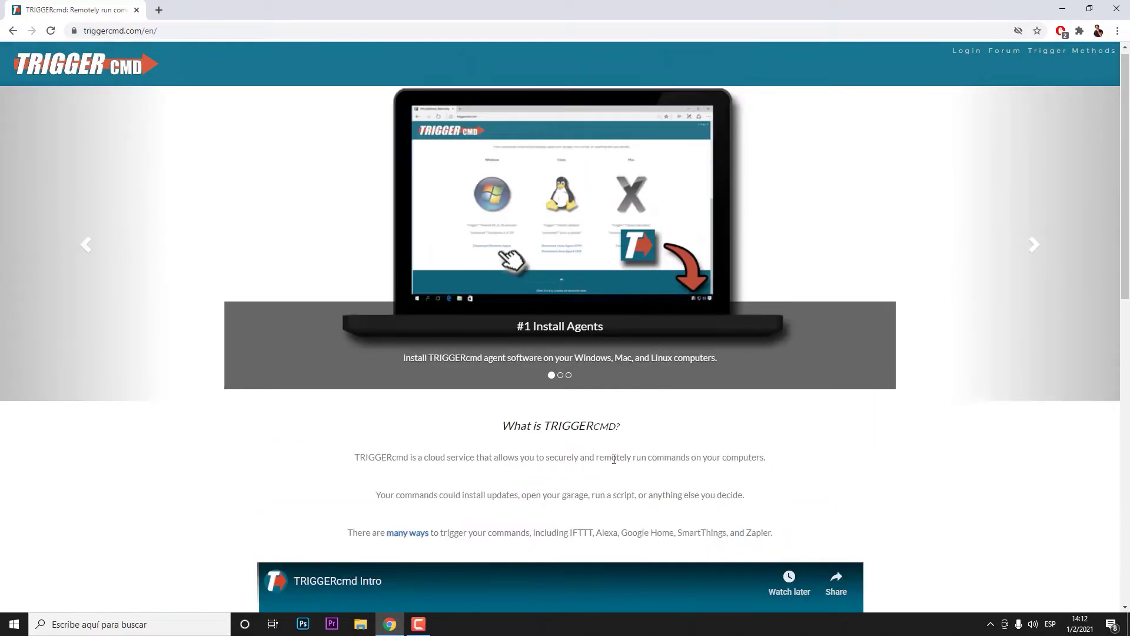
pyautogui.scroll(-12, 606, 369)
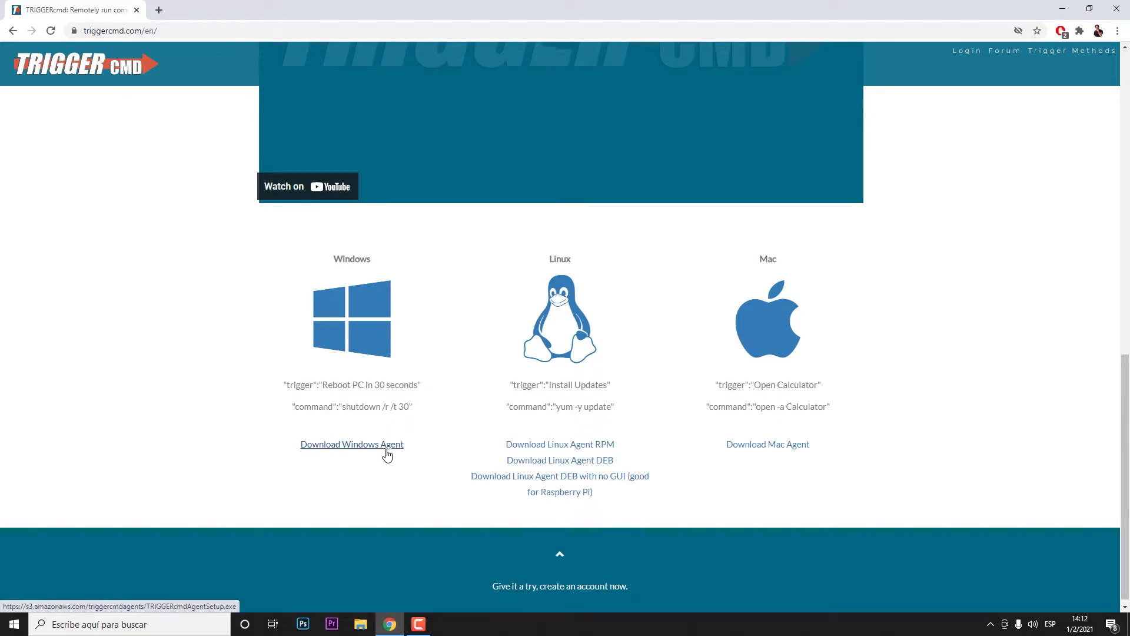
pyautogui.click(387, 452)
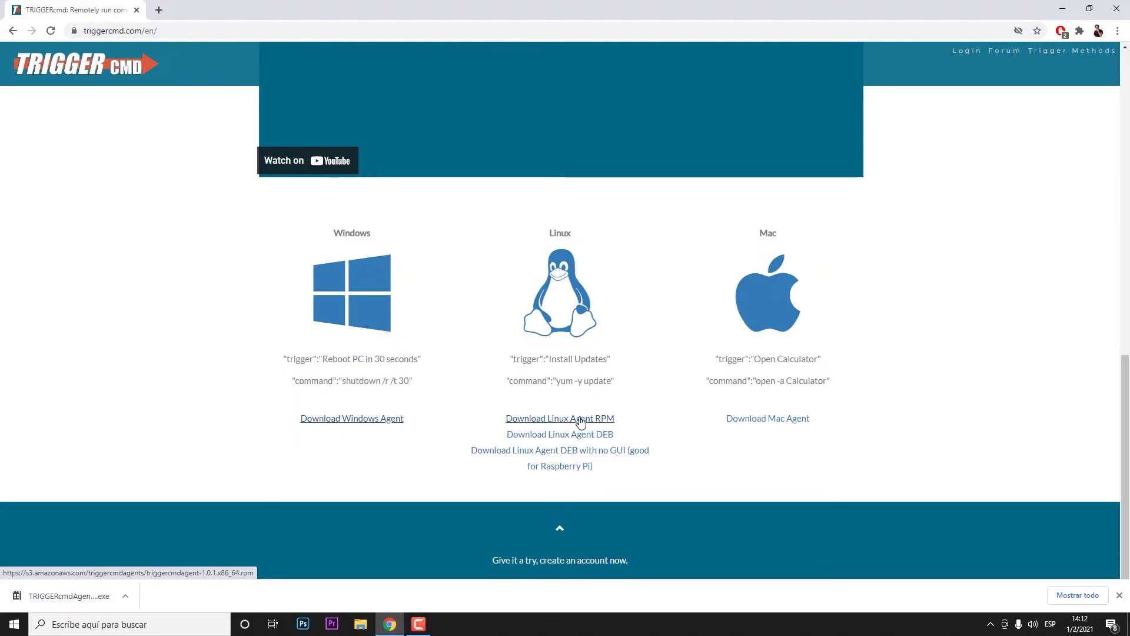
# Sign in to the TRIGGERcmd site with Google and copy the agent installation token from the Instructions page.
pyautogui.scroll(12, 581, 422)
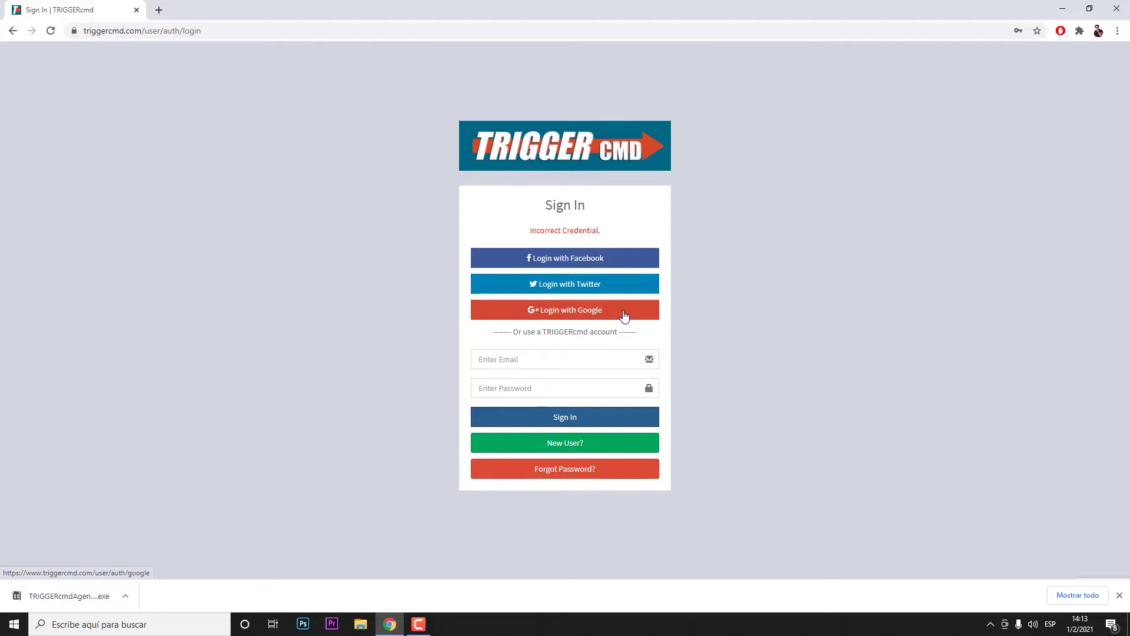
pyautogui.click(624, 315)
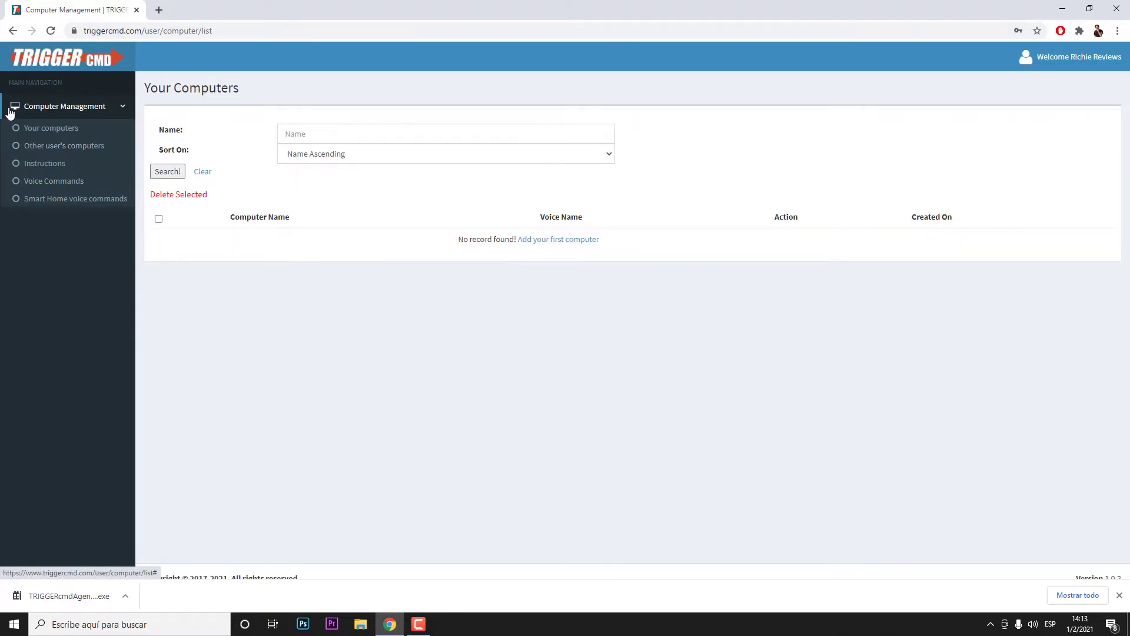
pyautogui.click(52, 172)
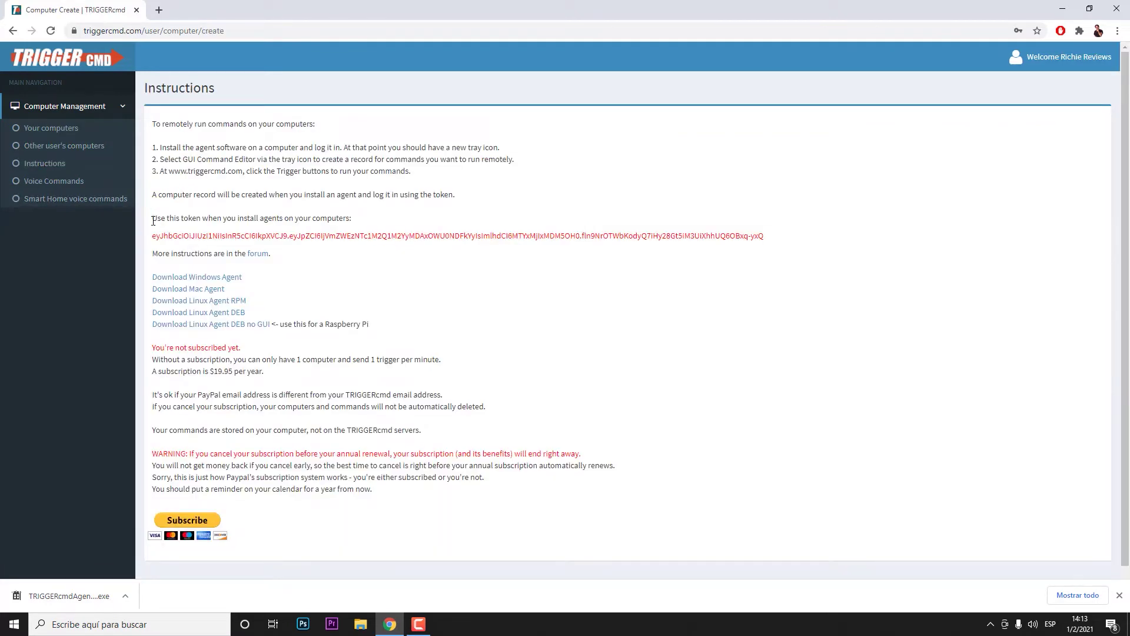
pyautogui.moveTo(154, 239); pyautogui.dragTo(786, 236)
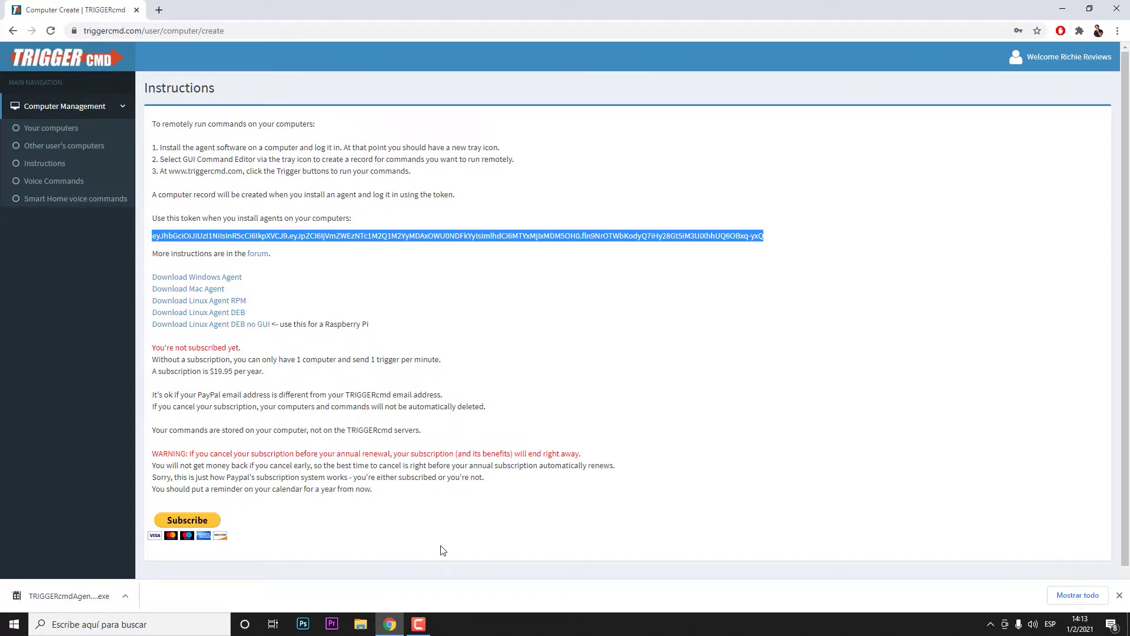
pyautogui.press('F9')
pyautogui.click(417, 615)
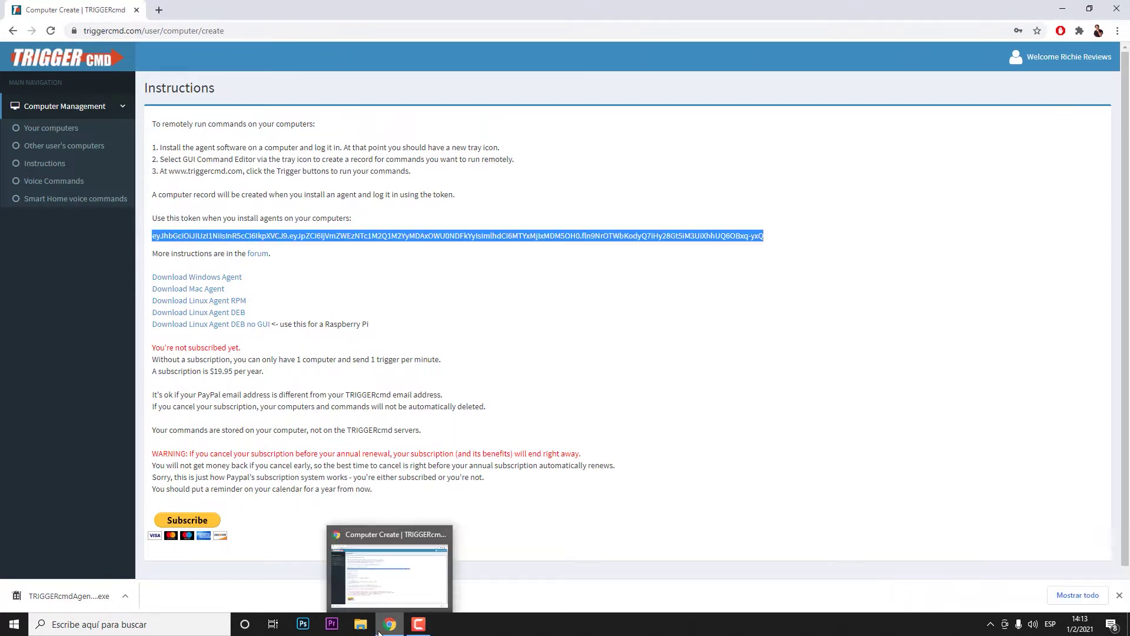
pyautogui.click(101, 607)
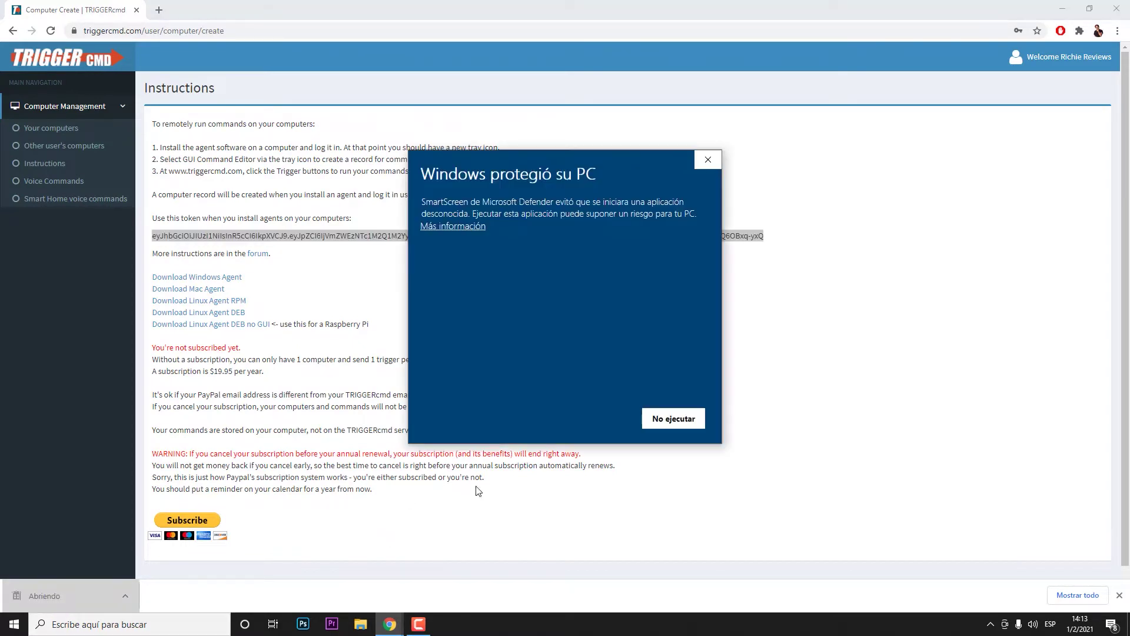
pyautogui.click(707, 159)
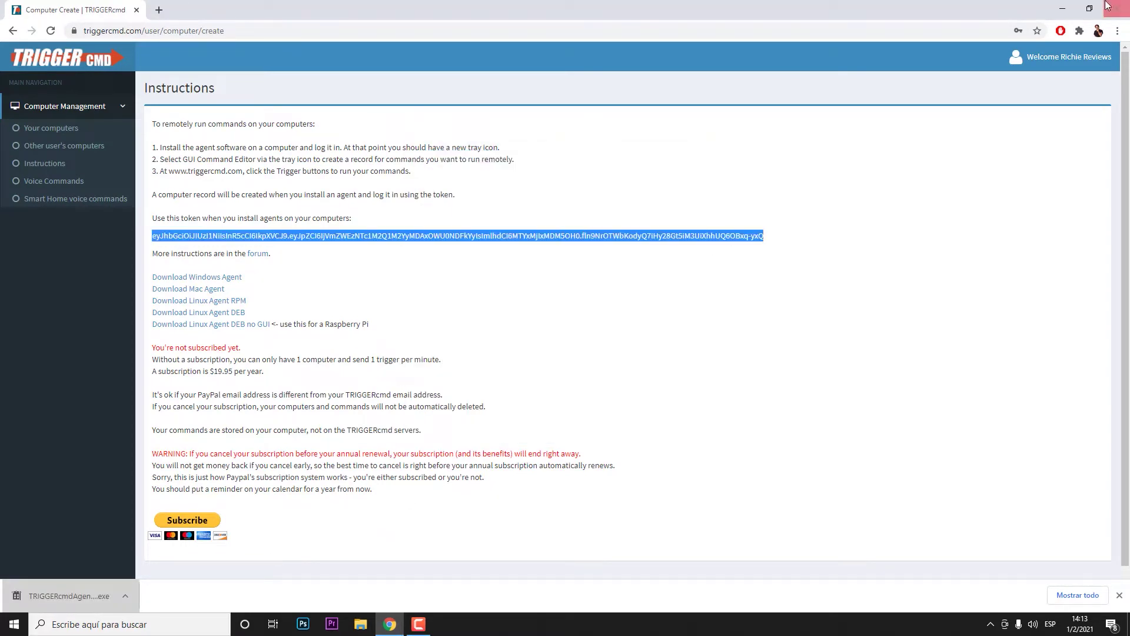
# Launch the TRIGGERcmd Agent from the desktop and sign it in by pasting the account token.
pyautogui.click(1060, 8)
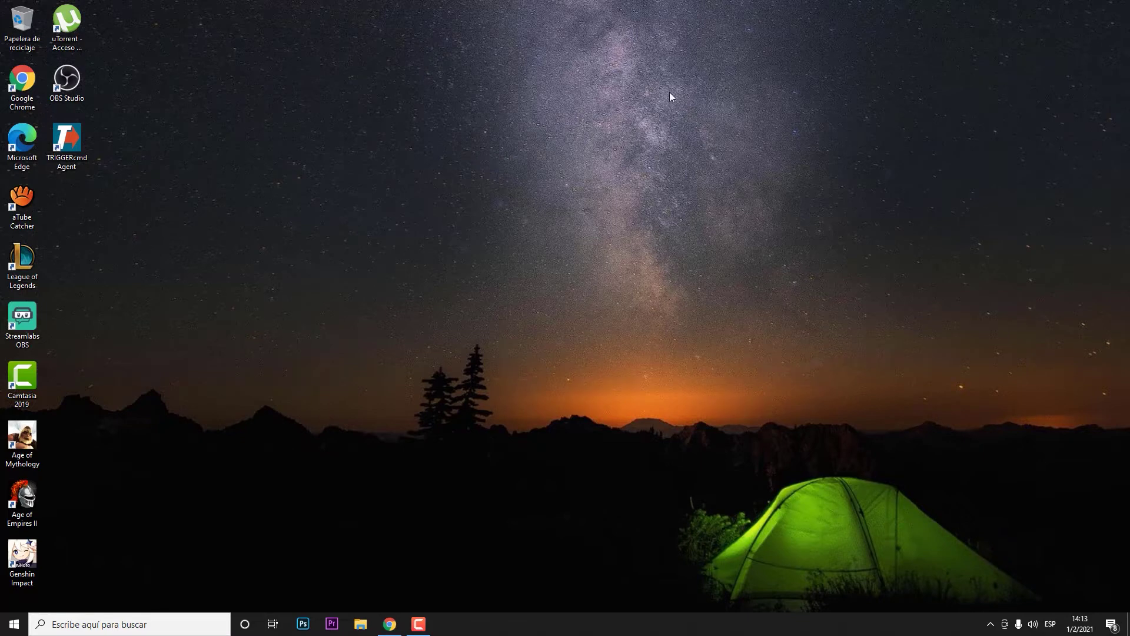
pyautogui.doubleClick(77, 155)
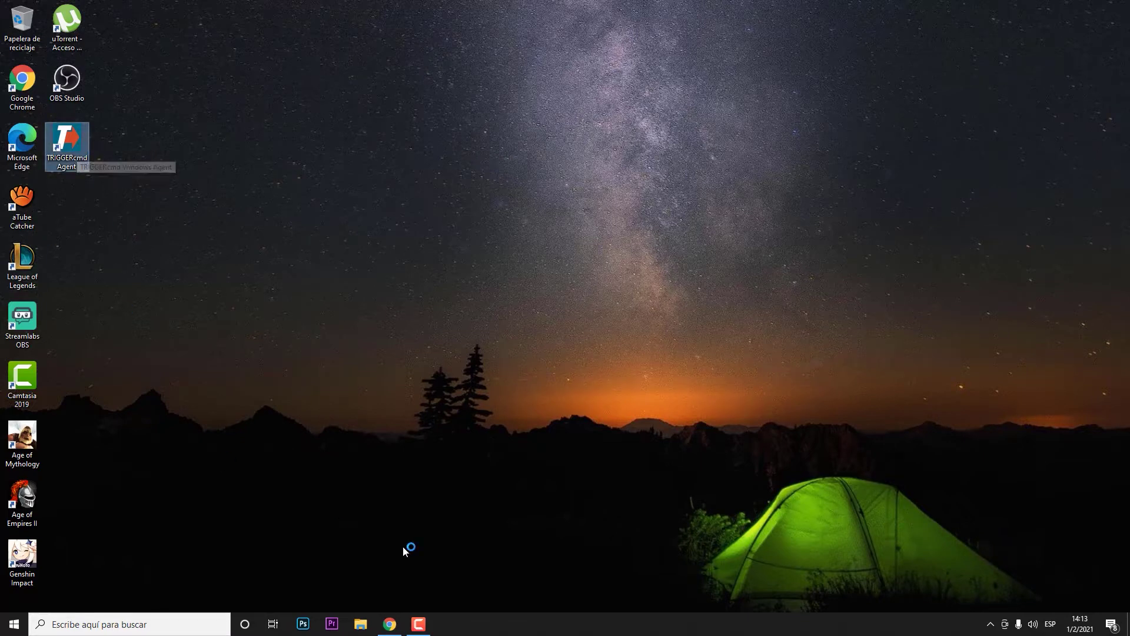
pyautogui.click(487, 326)
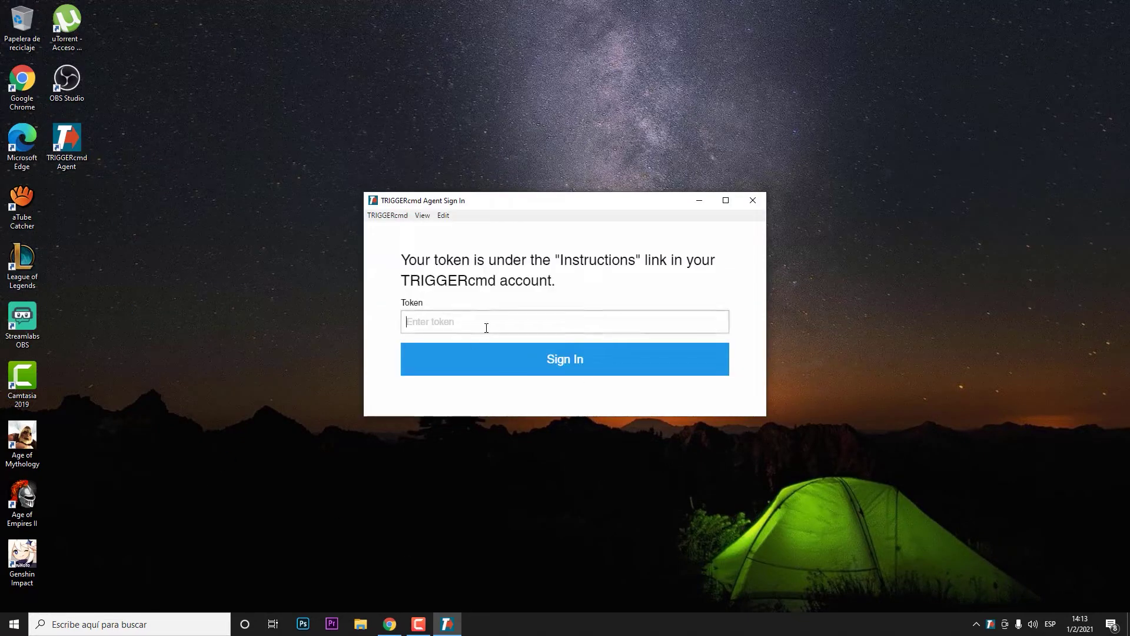
pyautogui.hotkey('ctrl', 'v')
pyautogui.click(551, 356)
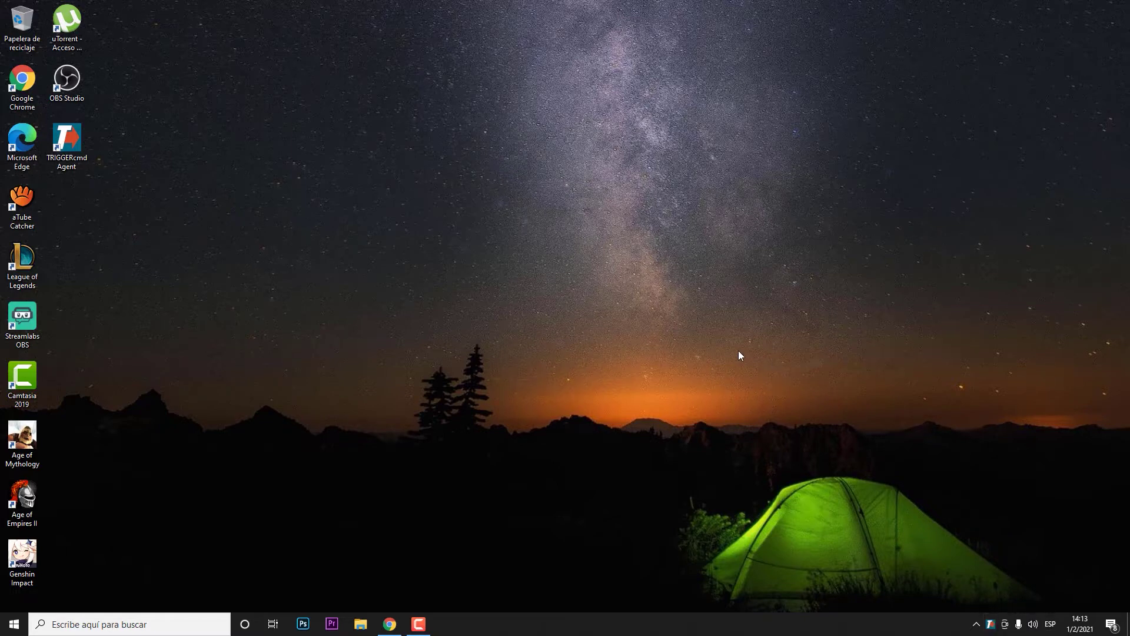
# Return to Chrome and review the Instructions page steps on the GUI Command Editor and the Trigger buttons.
pyautogui.click(390, 624)
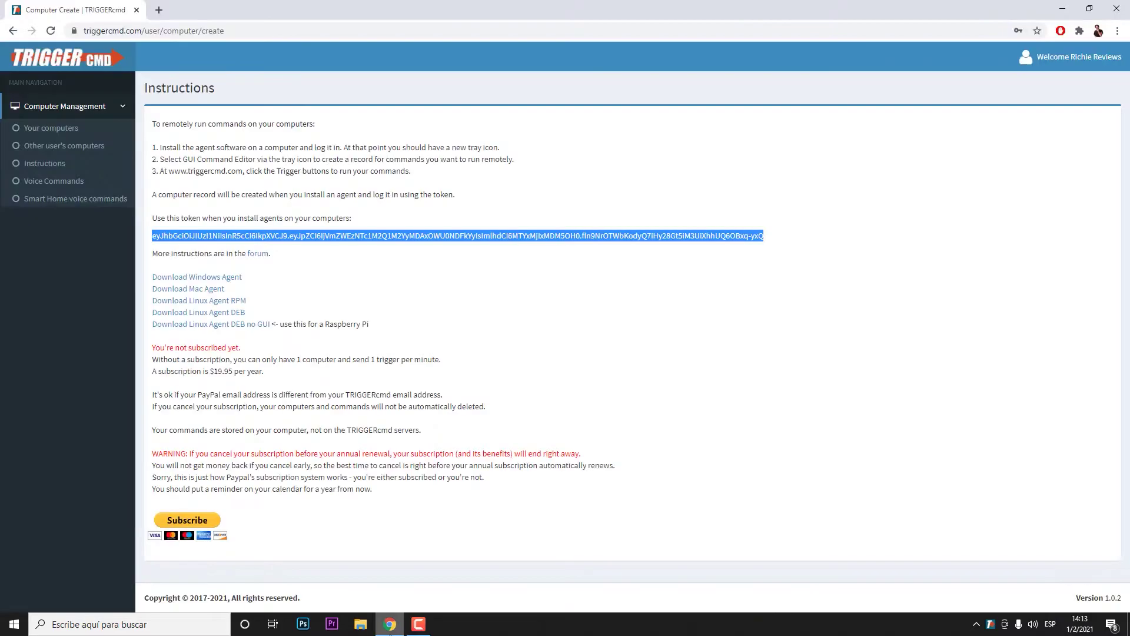
pyautogui.click(433, 317)
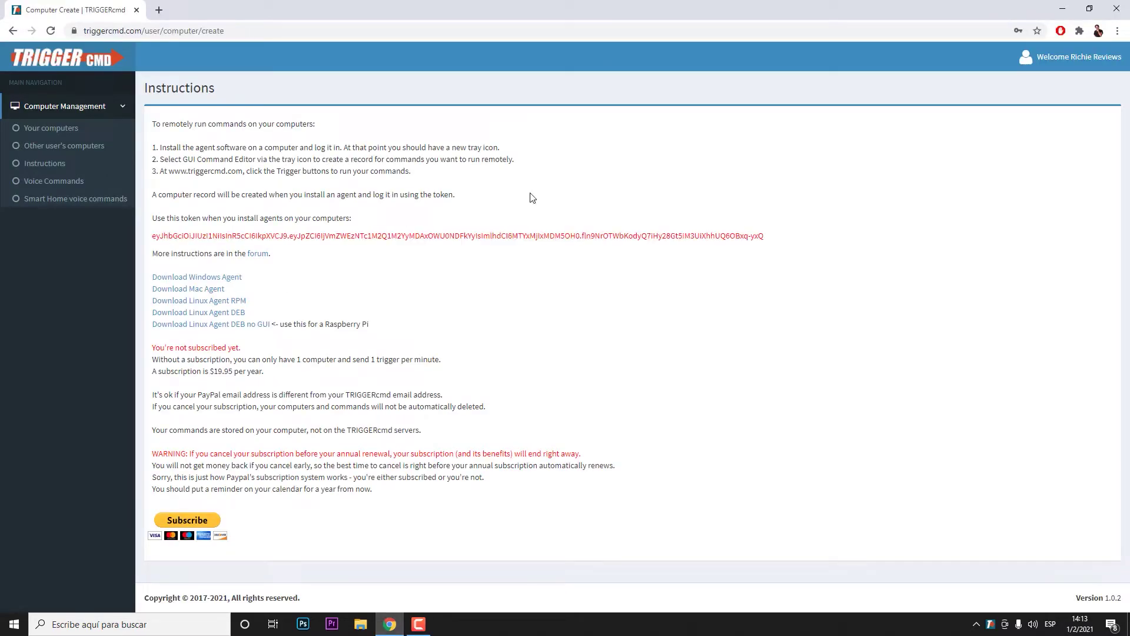
pyautogui.moveTo(176, 160); pyautogui.dragTo(514, 156)
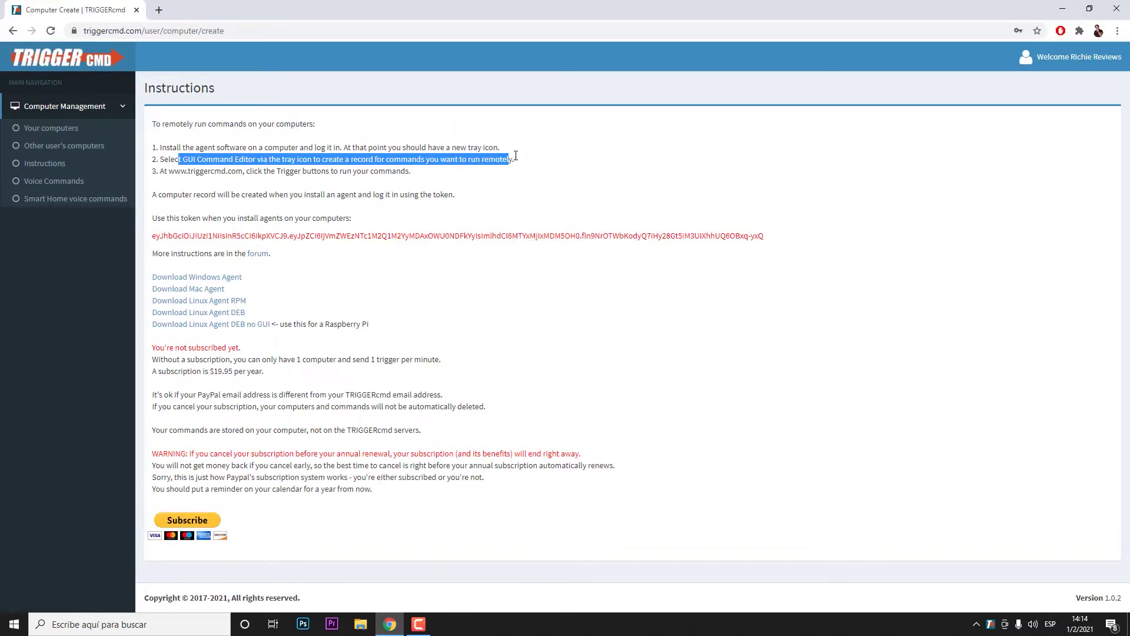
pyautogui.click(520, 161)
pyautogui.moveTo(247, 171); pyautogui.dragTo(459, 174)
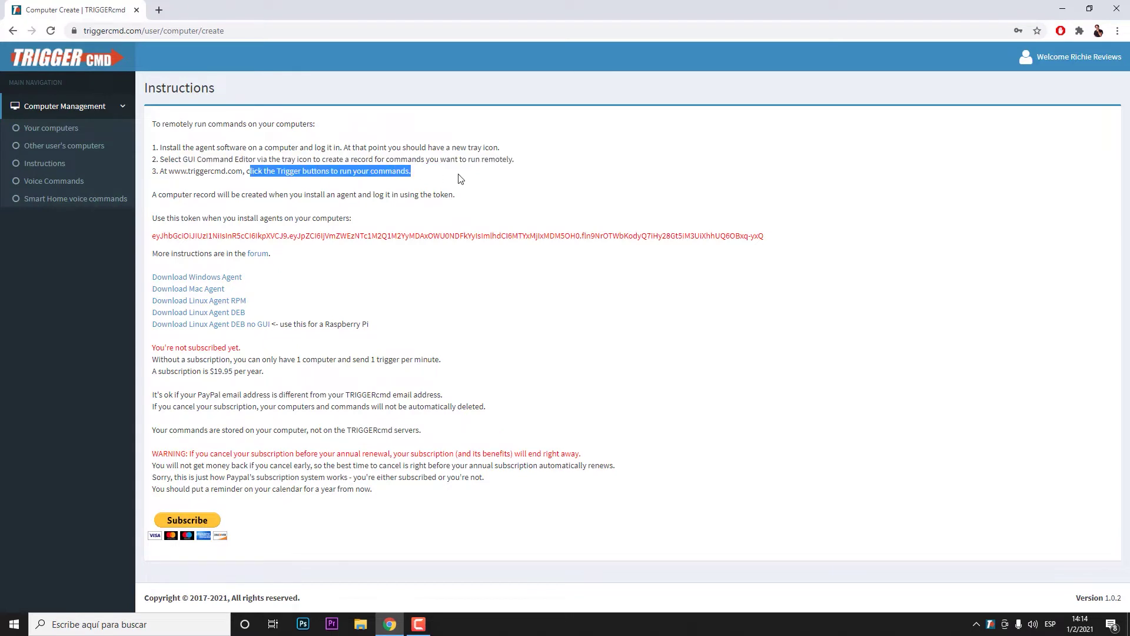
pyautogui.click(459, 177)
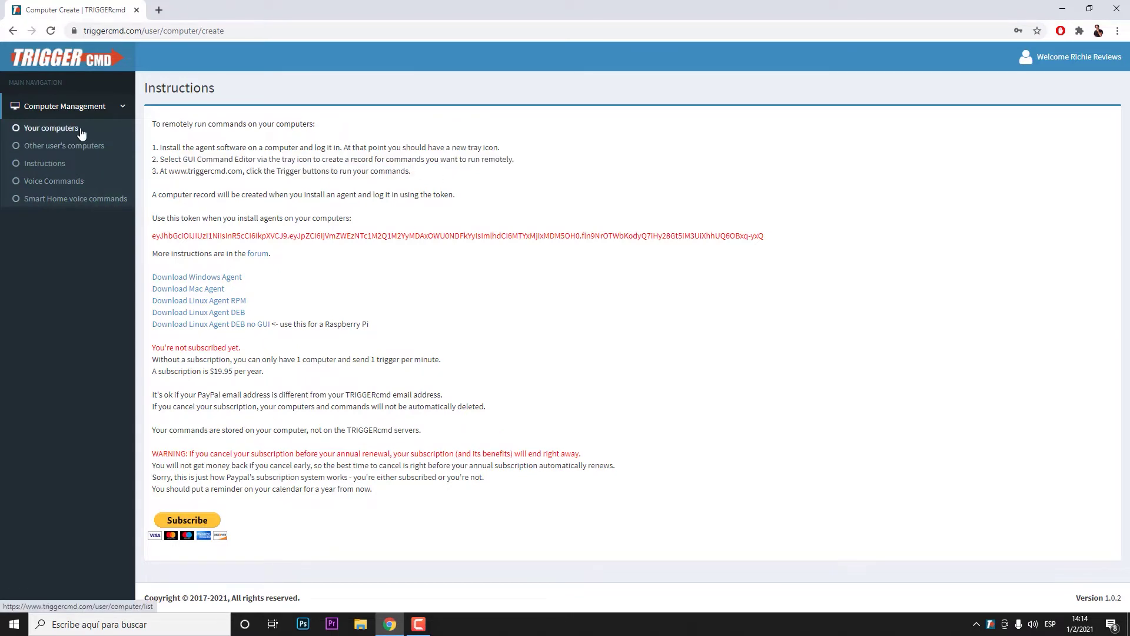
# Open the Your Computers list and view the triggers for the registered desktop computer.
pyautogui.click(59, 129)
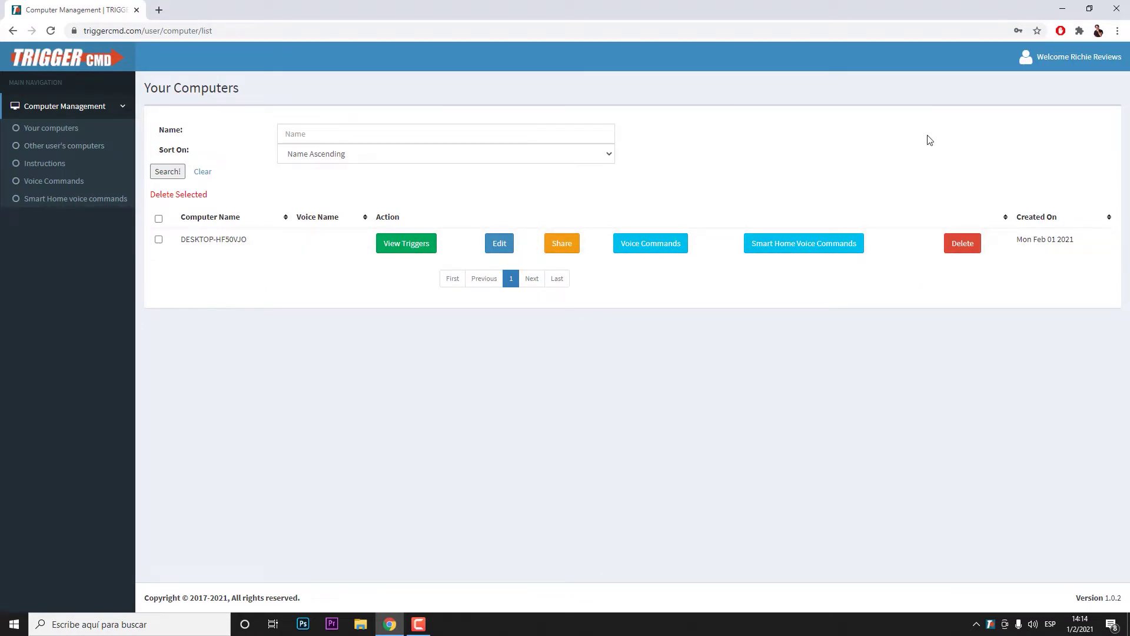
pyautogui.click(305, 132)
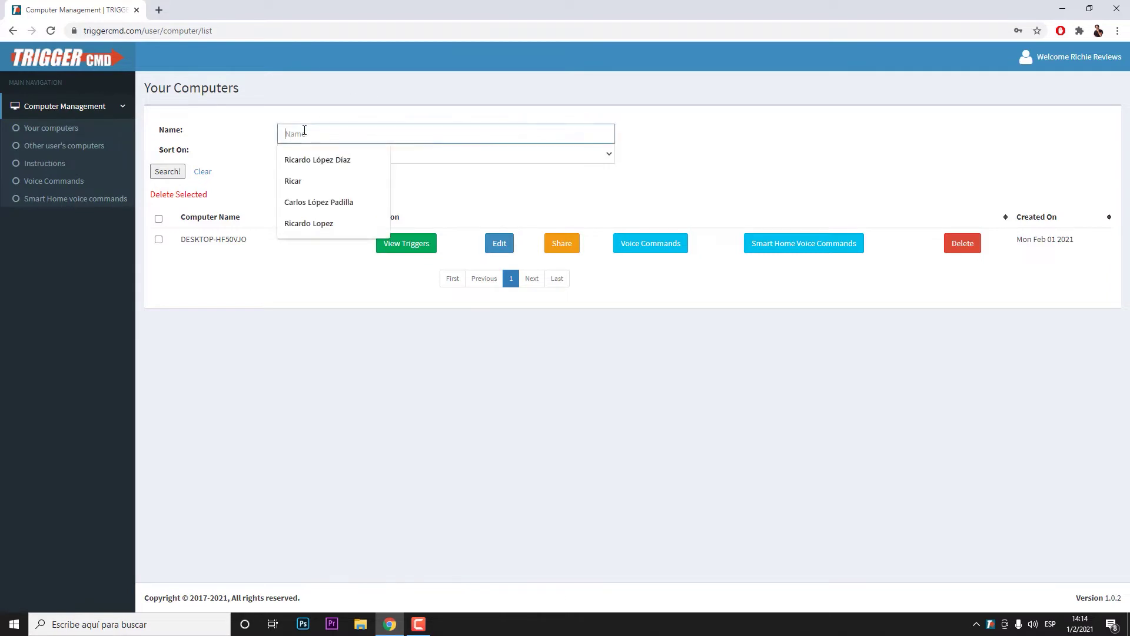
pyautogui.click(308, 343)
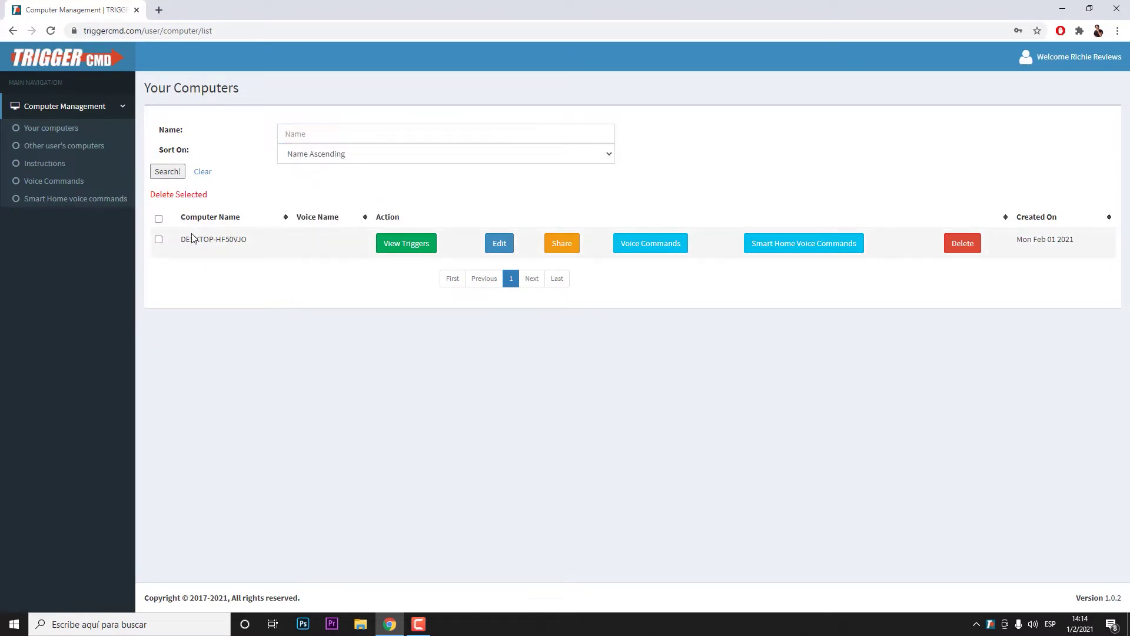
pyautogui.click(404, 244)
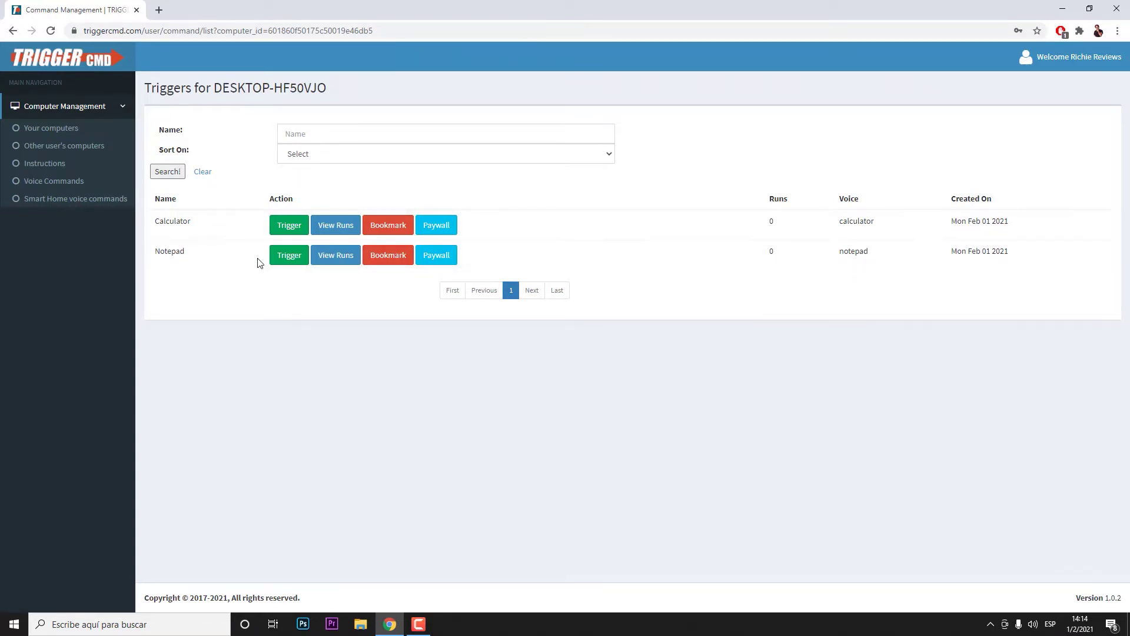
# Run the Calculator trigger on the computer and close the launched calculator window.
pyautogui.click(285, 230)
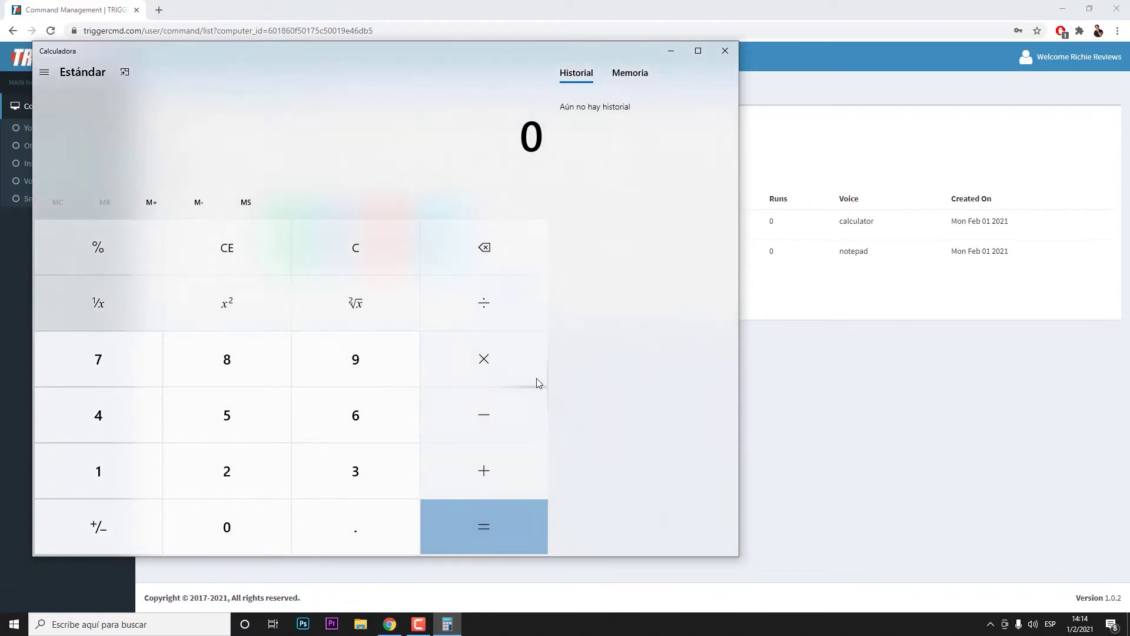
pyautogui.click(719, 53)
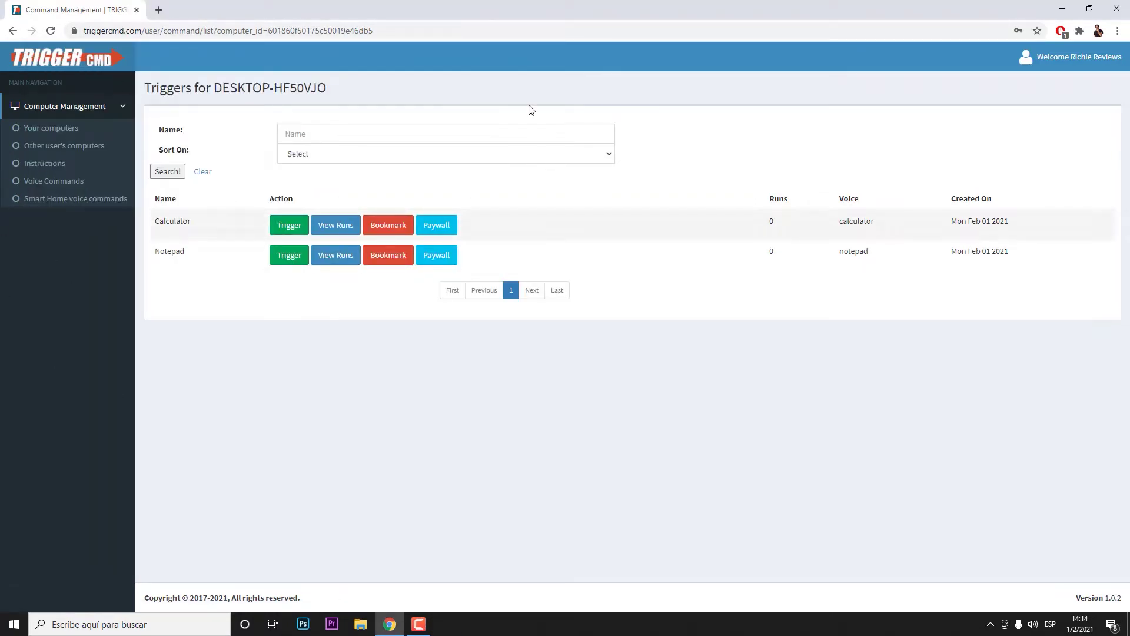
pyautogui.click(457, 132)
pyautogui.click(393, 392)
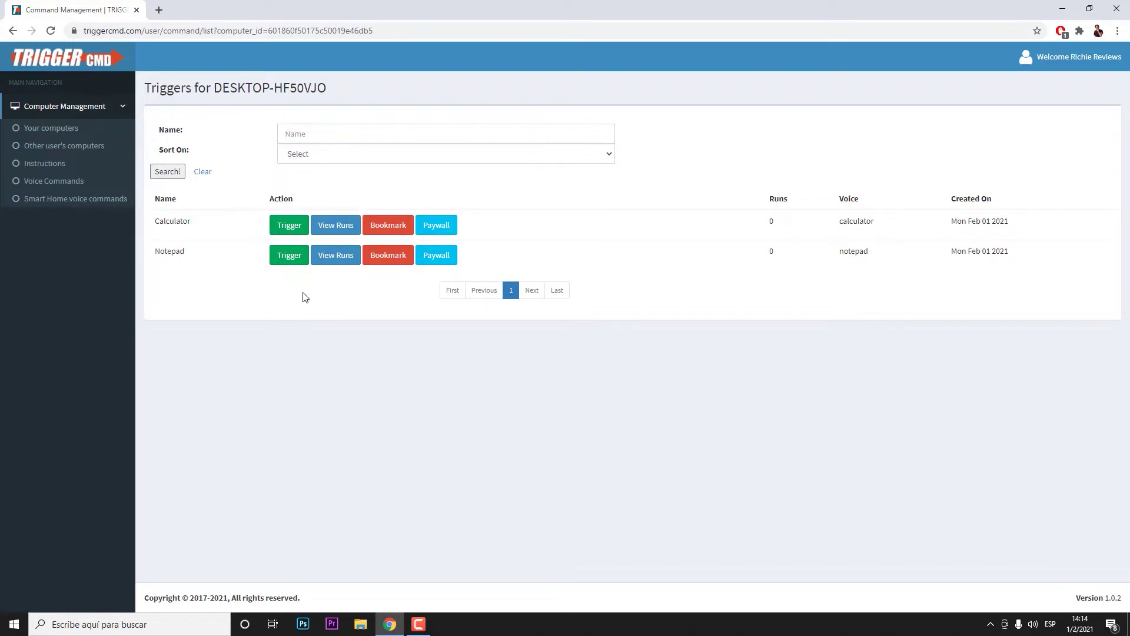
# Go back to the Instructions page and open the TRIGGERcmd agent's GUI Command Editor, moving its window aside.
pyautogui.hotkey('alt', 'Left')
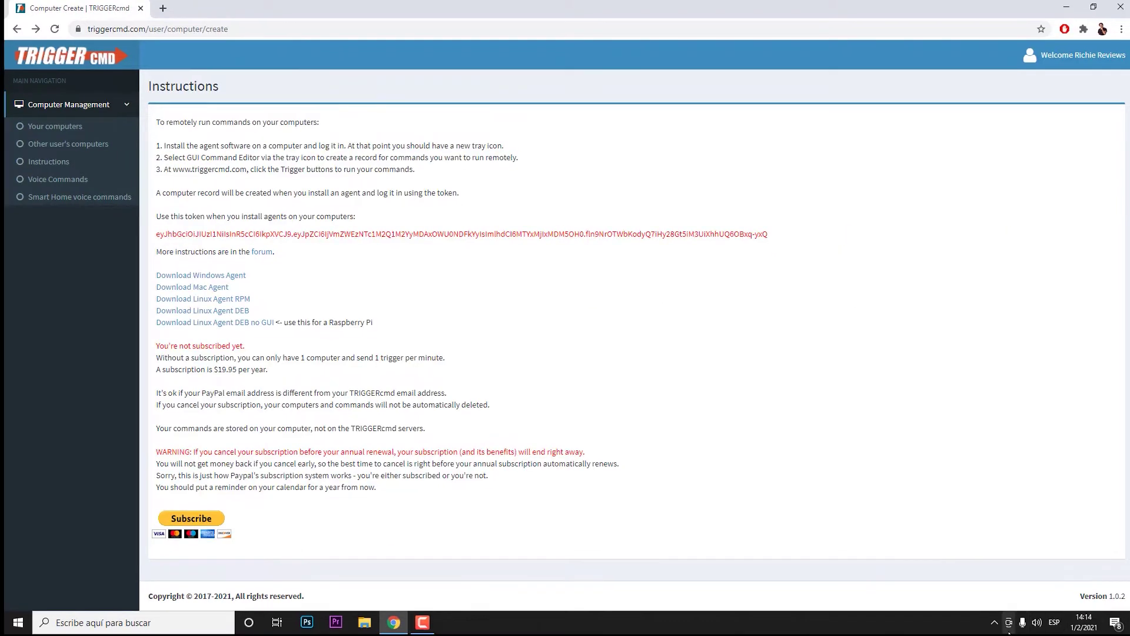
pyautogui.click(991, 624)
pyautogui.rightClick(1004, 598)
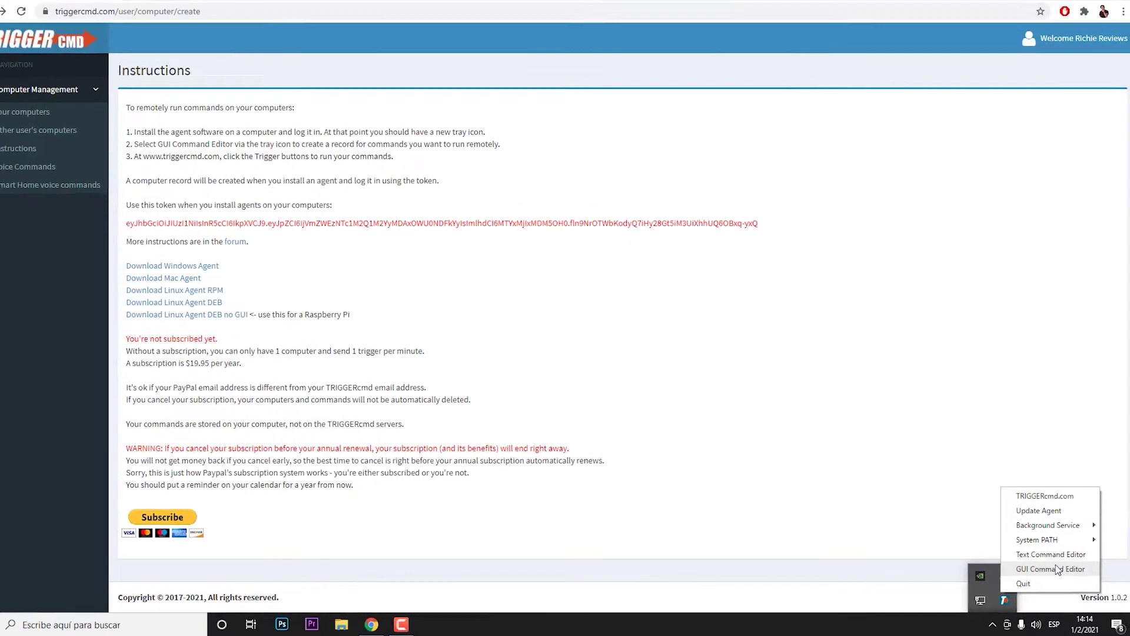
pyautogui.click(1055, 570)
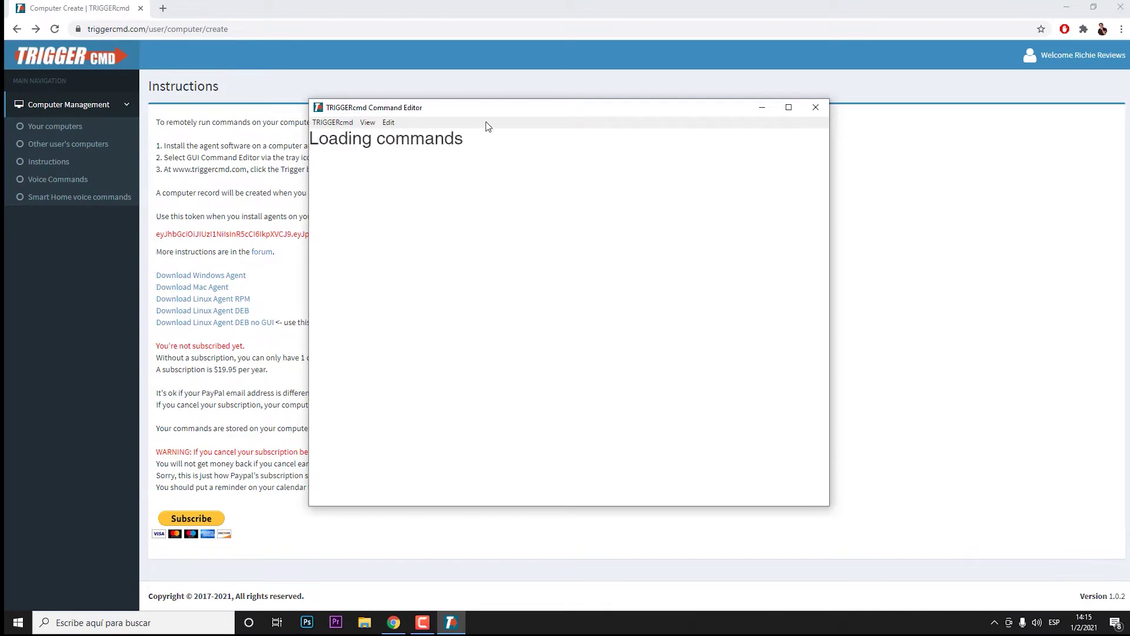
pyautogui.moveTo(483, 112); pyautogui.dragTo(574, 115)
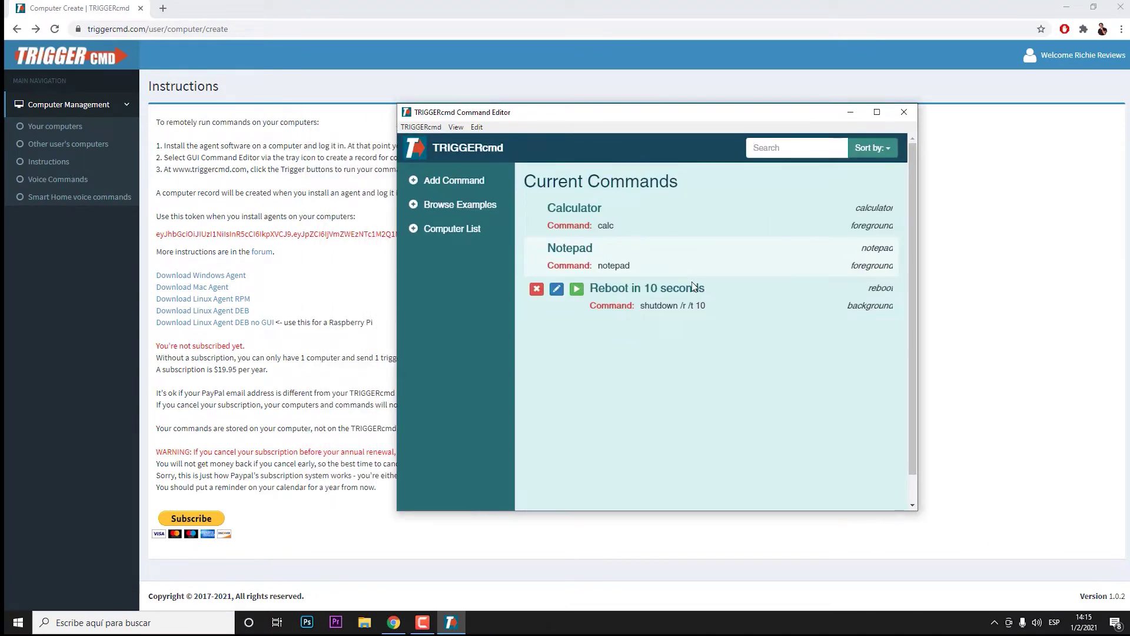
pyautogui.click(810, 146)
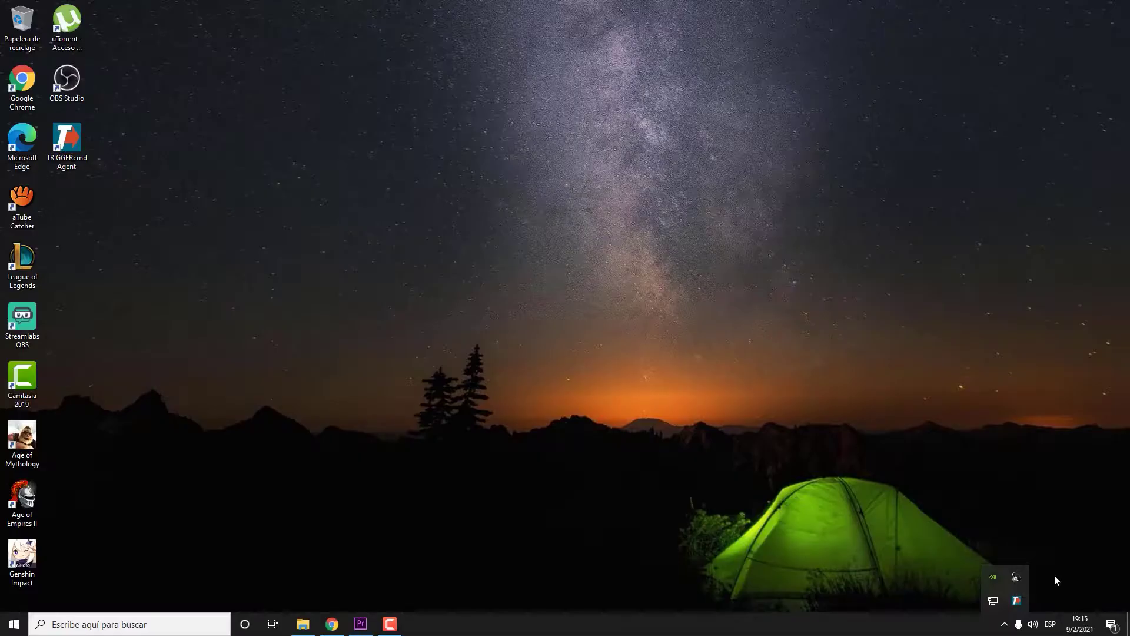
# Open the Command Editor and a blank new-command form, and examine its command, ground and voice fields.
pyautogui.click(1017, 600)
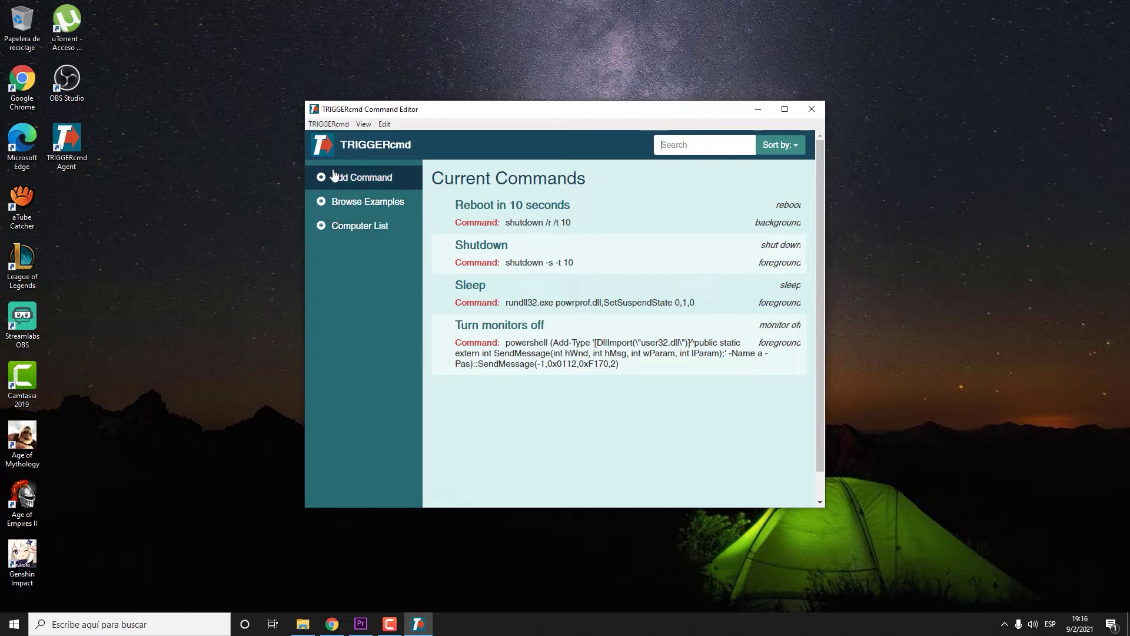
pyautogui.click(369, 175)
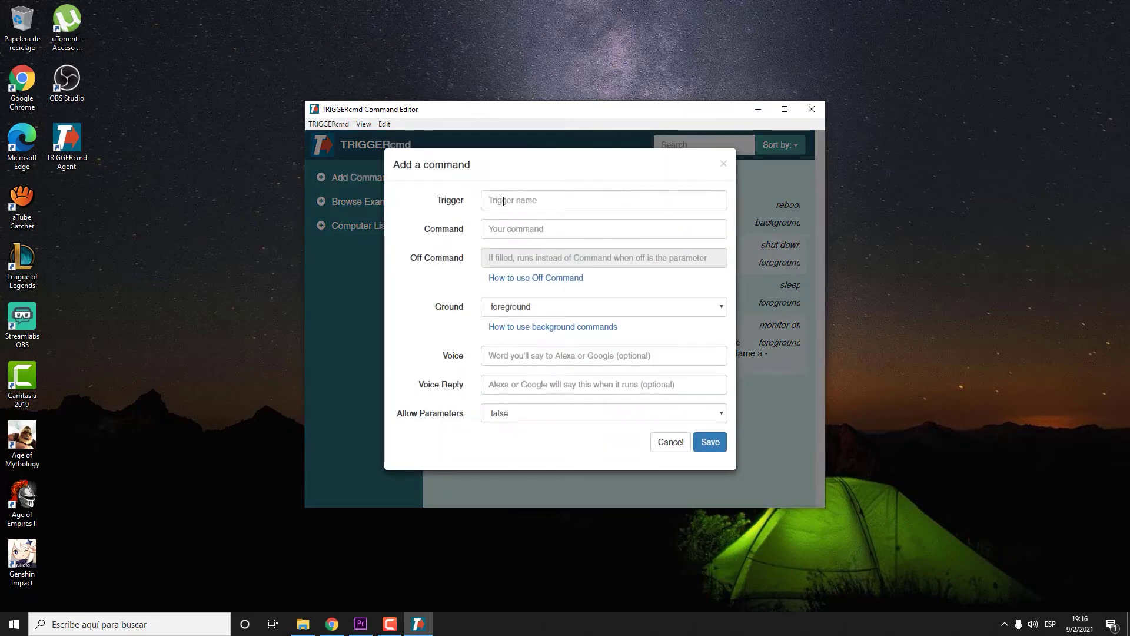
pyautogui.click(516, 228)
pyautogui.click(549, 199)
pyautogui.click(556, 230)
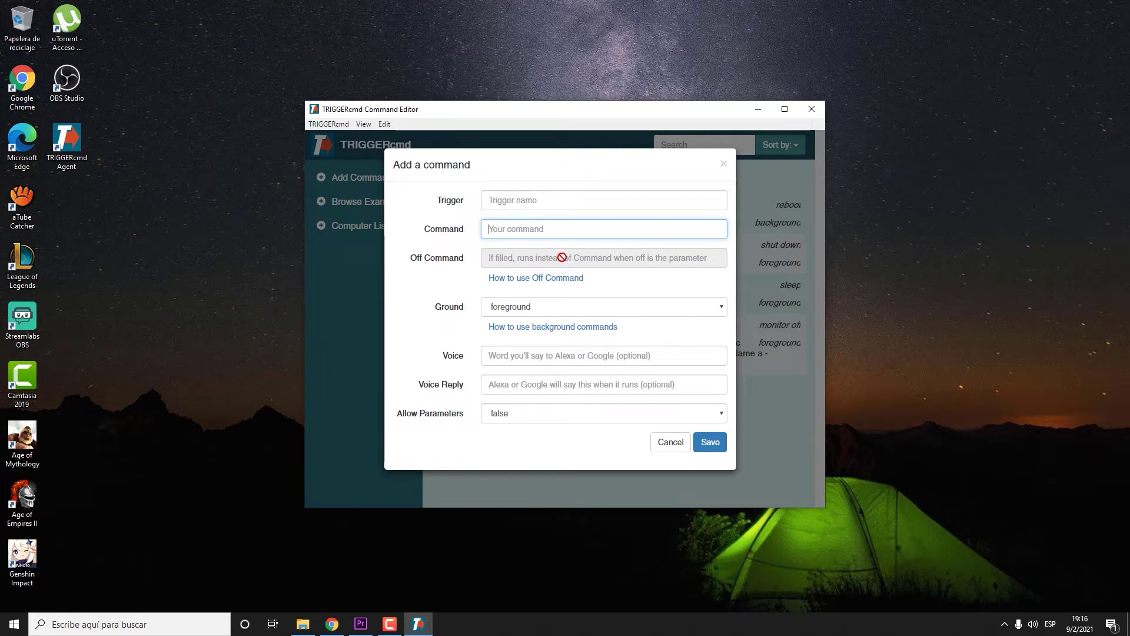
pyautogui.click(569, 306)
pyautogui.click(570, 323)
pyautogui.click(530, 328)
pyautogui.click(536, 356)
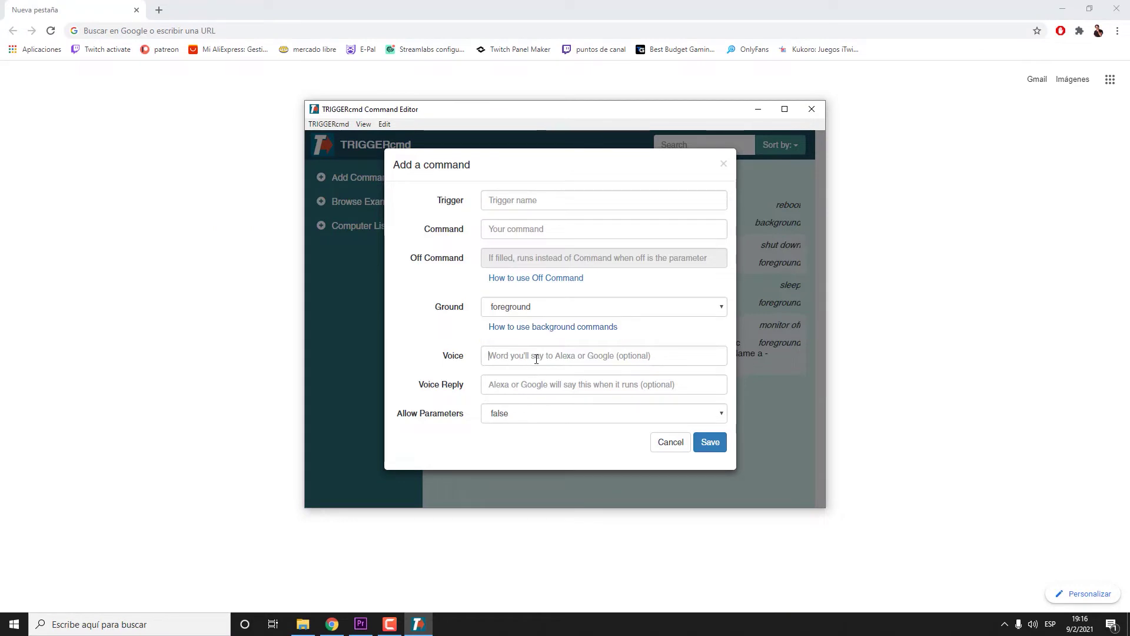
# Review the Trigger, Command and Allow Parameters fields of the new-command form and close it without saving.
pyautogui.click(505, 203)
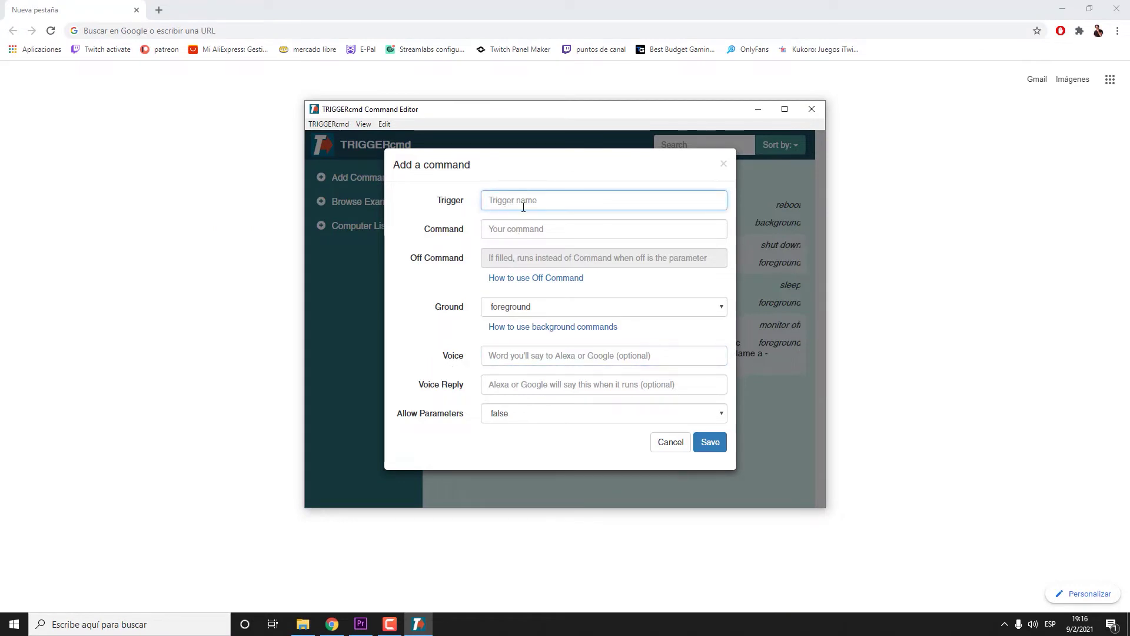
pyautogui.click(522, 230)
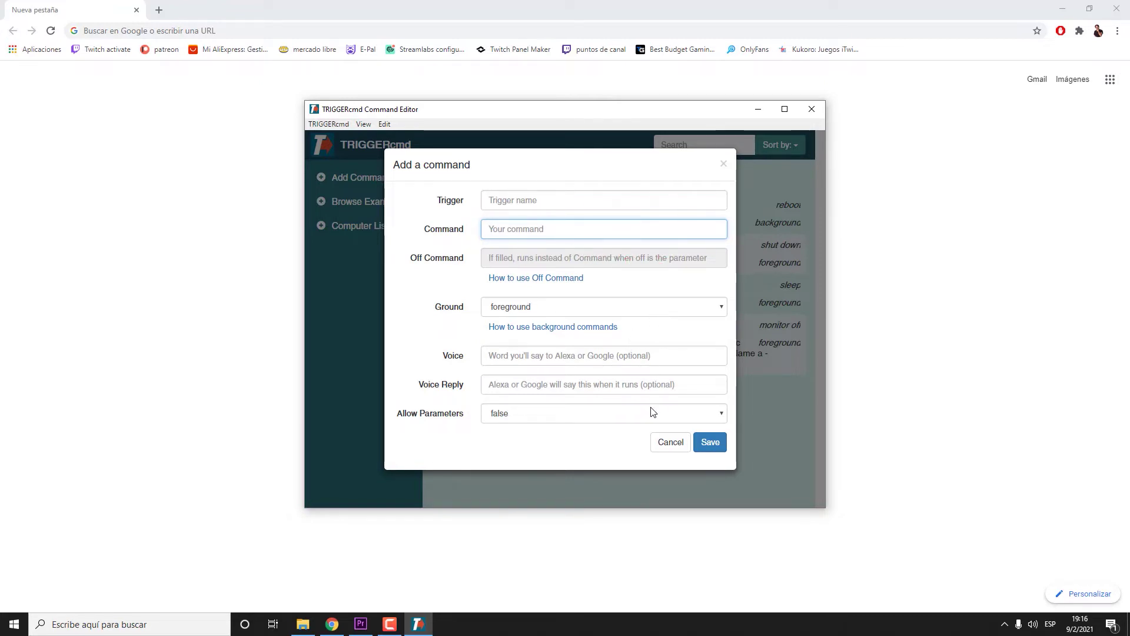
pyautogui.click(669, 419)
pyautogui.click(676, 430)
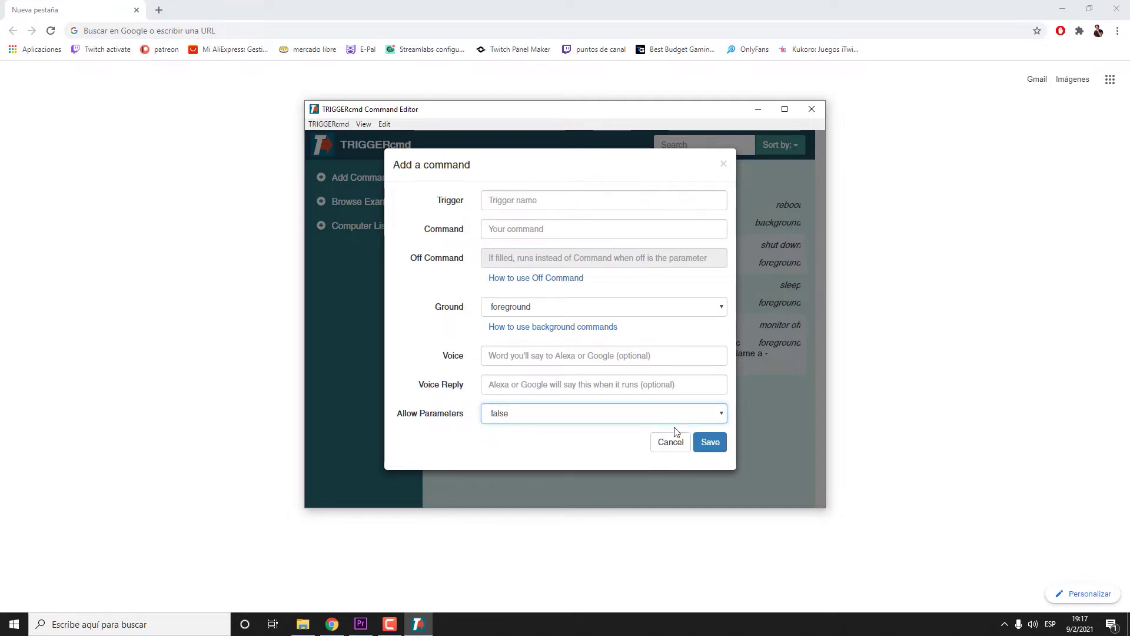
pyautogui.click(710, 449)
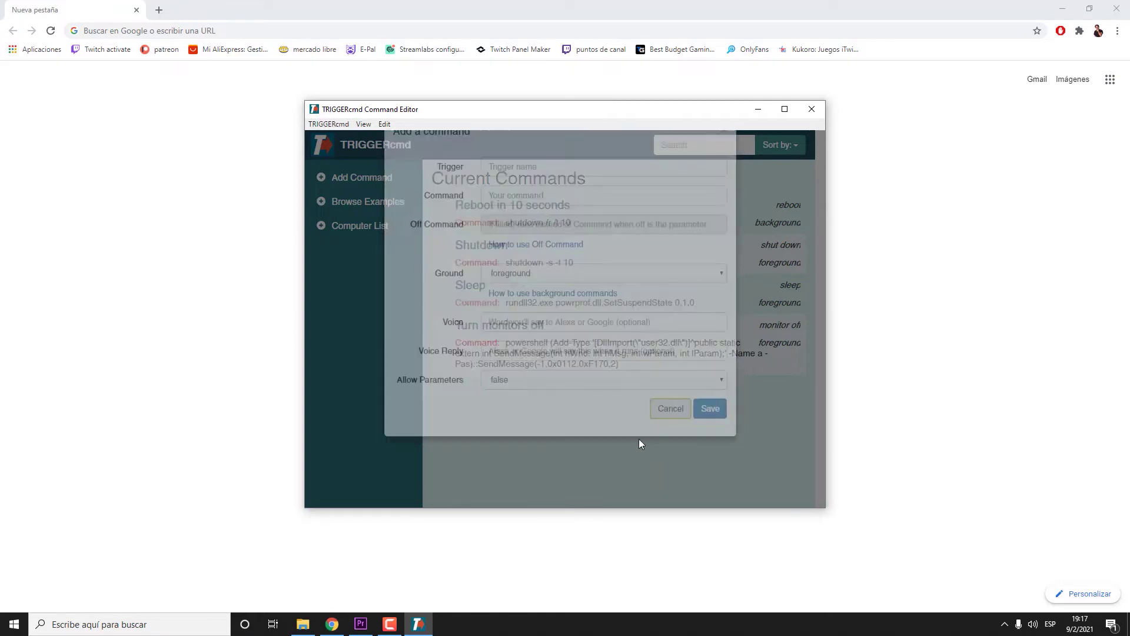
# Browse the example commands and examine the list from start to end, returning to its beginning.
pyautogui.click(373, 202)
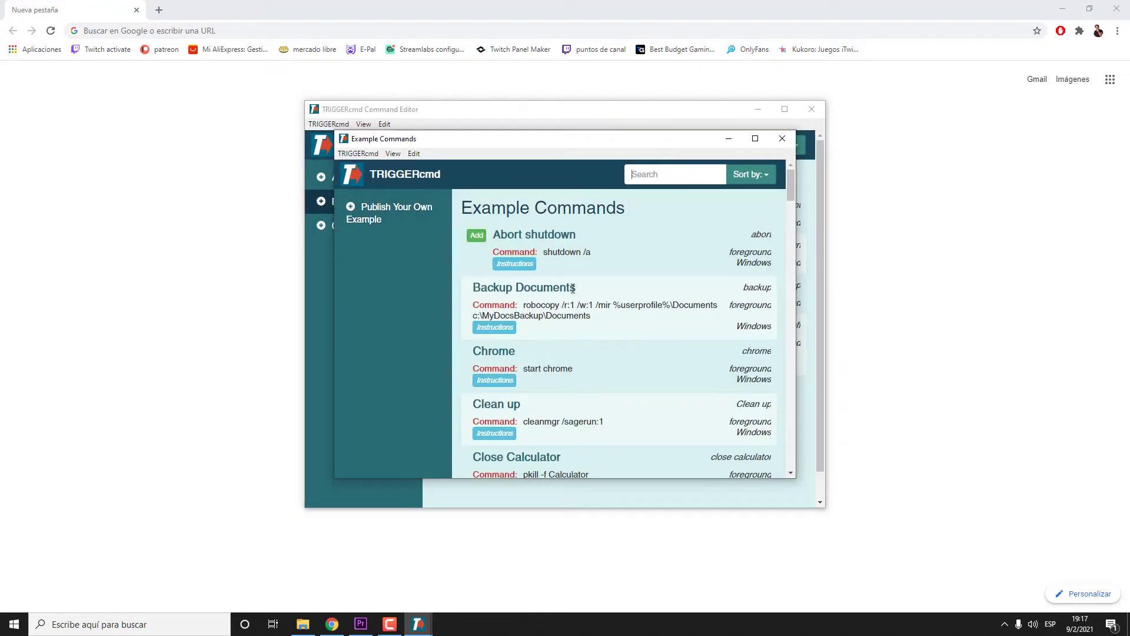
pyautogui.scroll(-5, 526, 409)
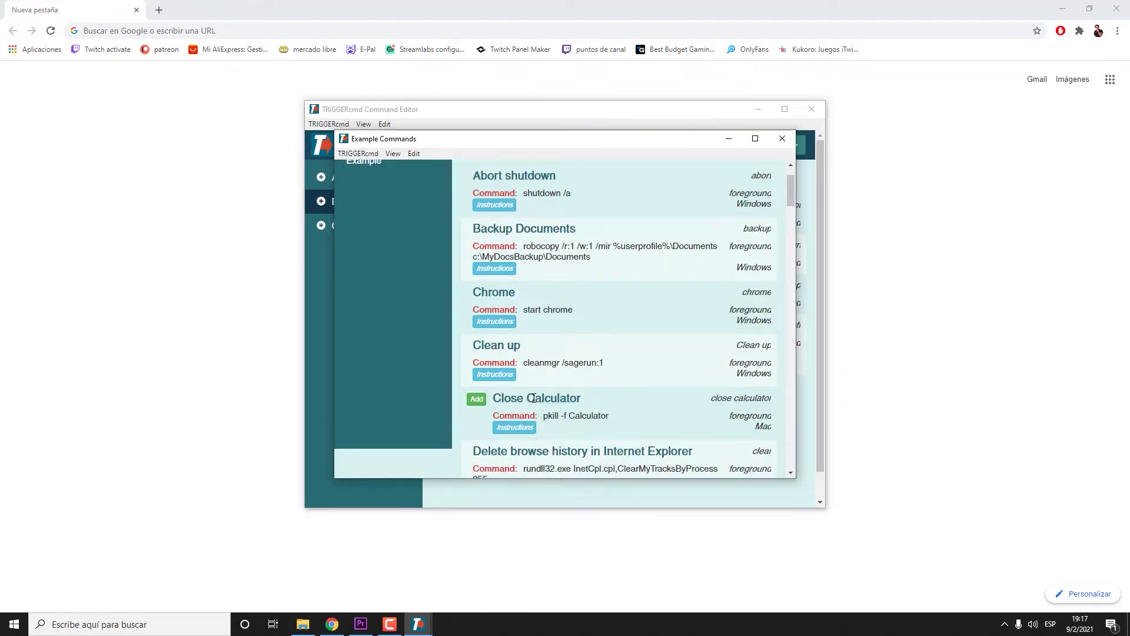
pyautogui.scroll(-6, 534, 400)
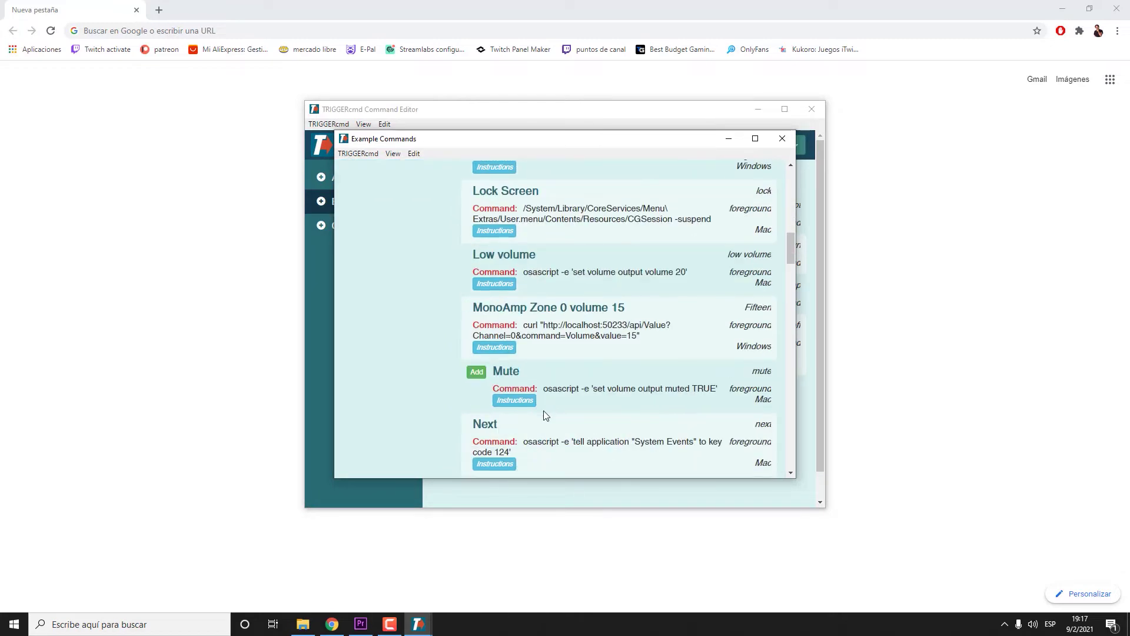
pyautogui.scroll(-3, 550, 410)
pyautogui.scroll(-3, 553, 411)
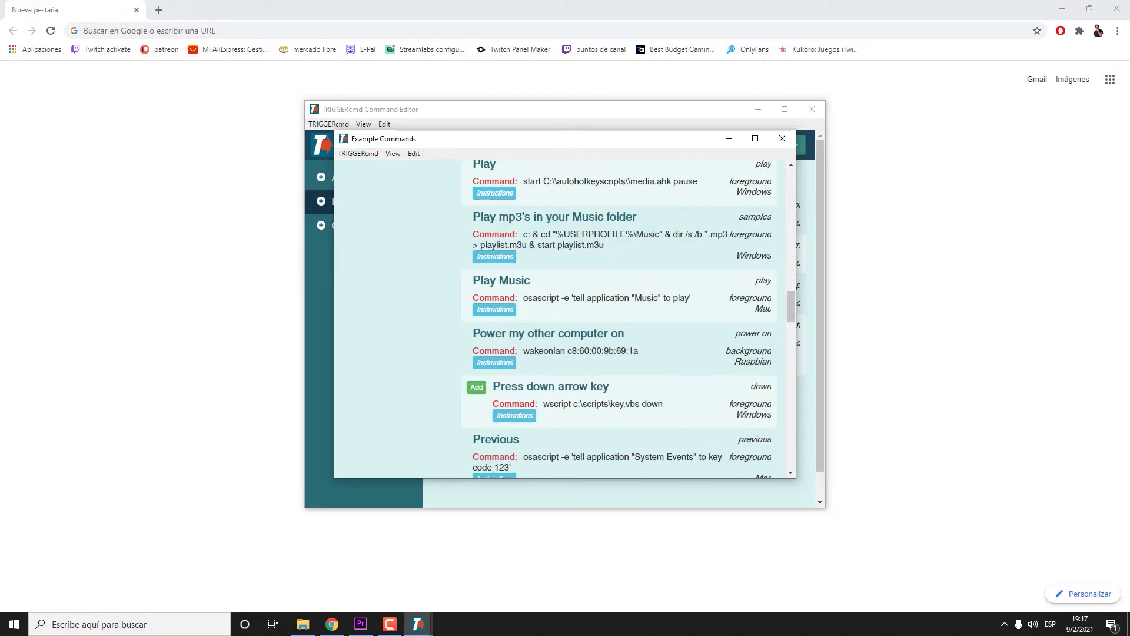
pyautogui.click(544, 532)
pyautogui.scroll(-9, 578, 413)
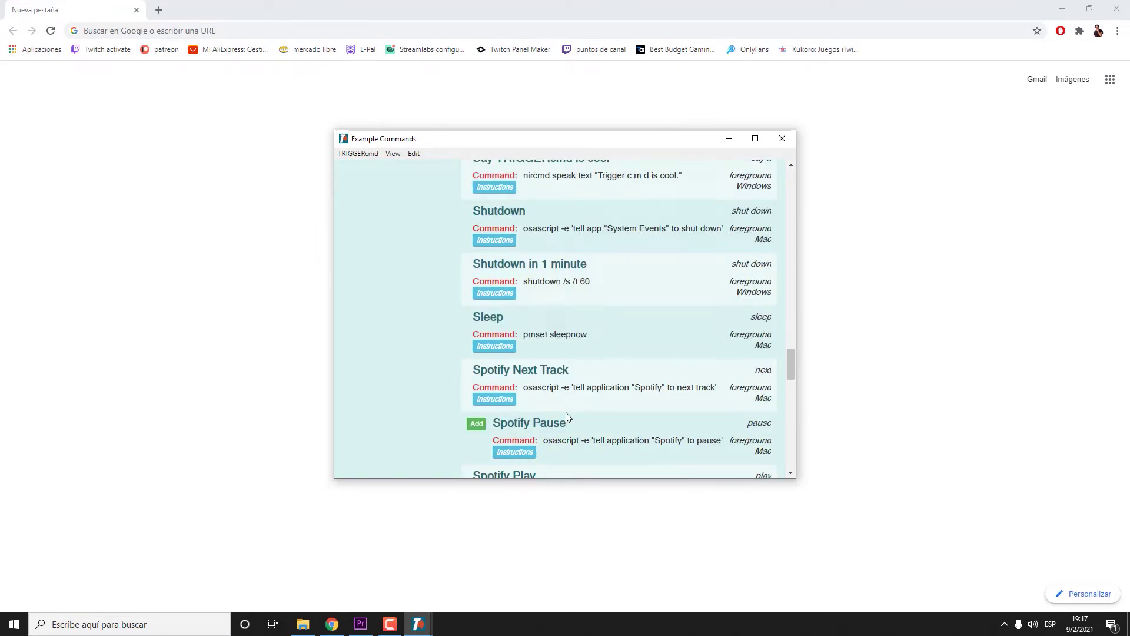
pyautogui.scroll(-4, 566, 415)
pyautogui.scroll(-5, 564, 412)
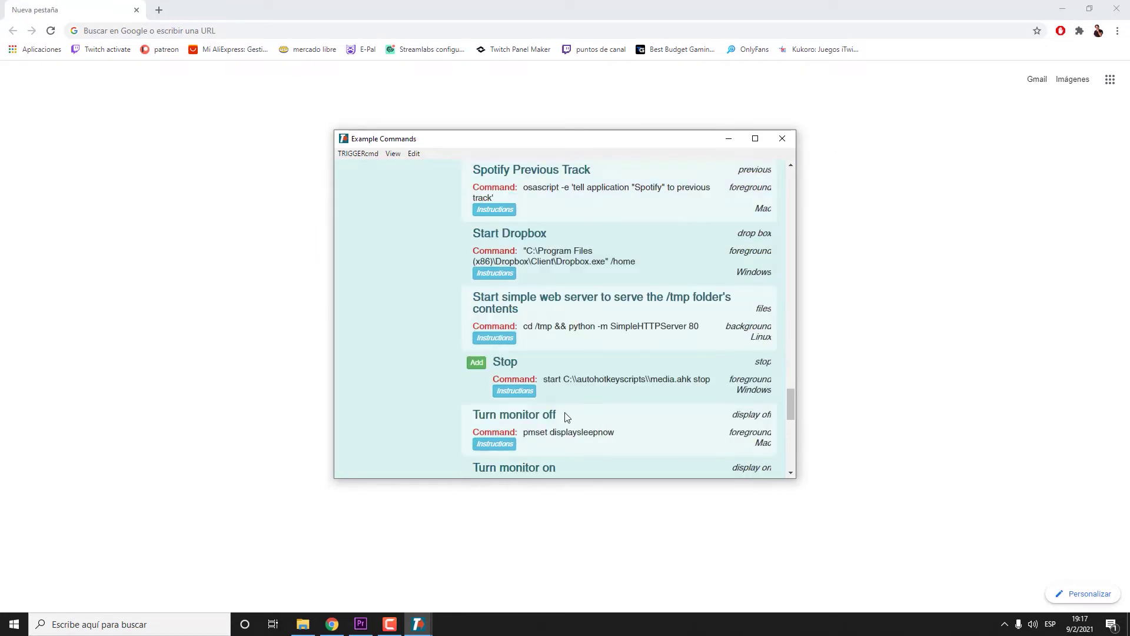
pyautogui.scroll(-4, 566, 414)
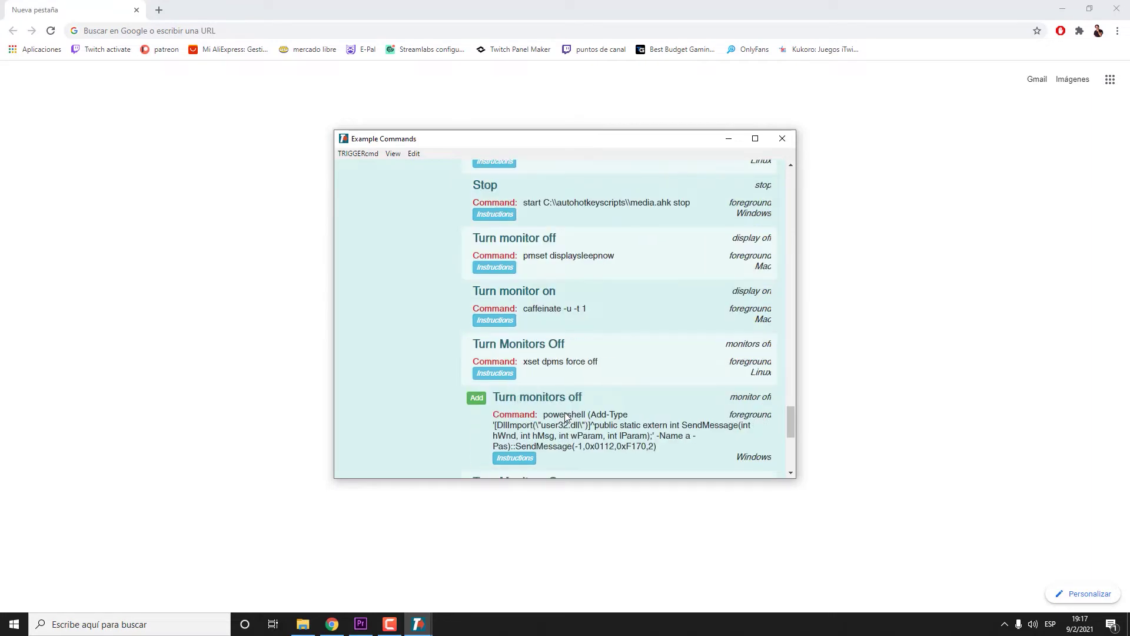
pyautogui.scroll(-3, 566, 415)
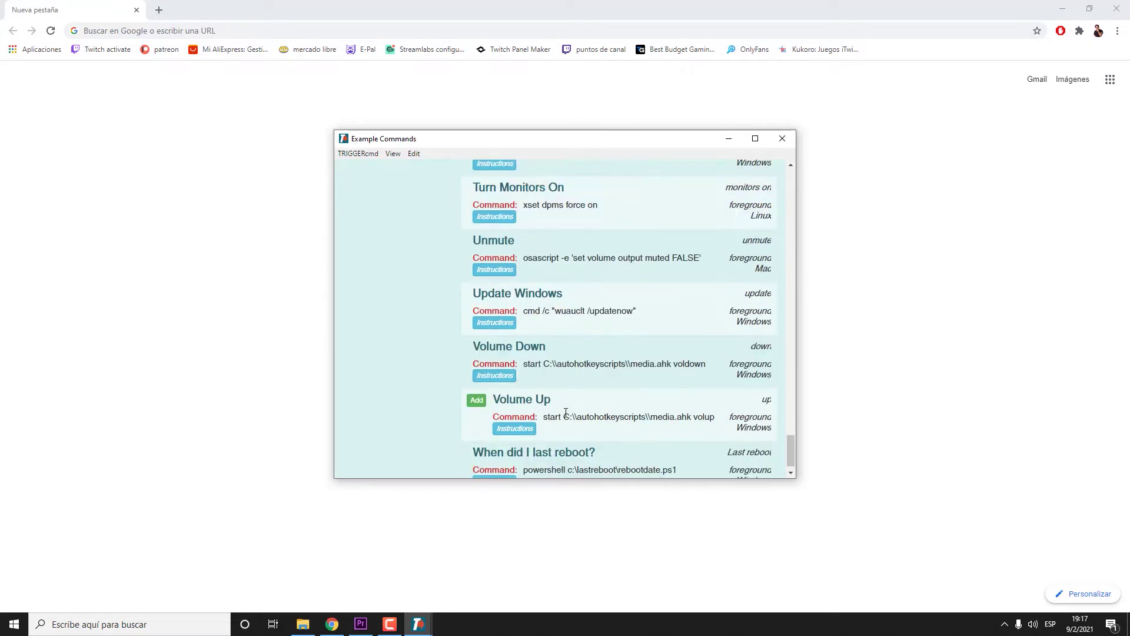
pyautogui.moveTo(792, 451); pyautogui.dragTo(797, 174)
pyautogui.scroll(-9, 581, 288)
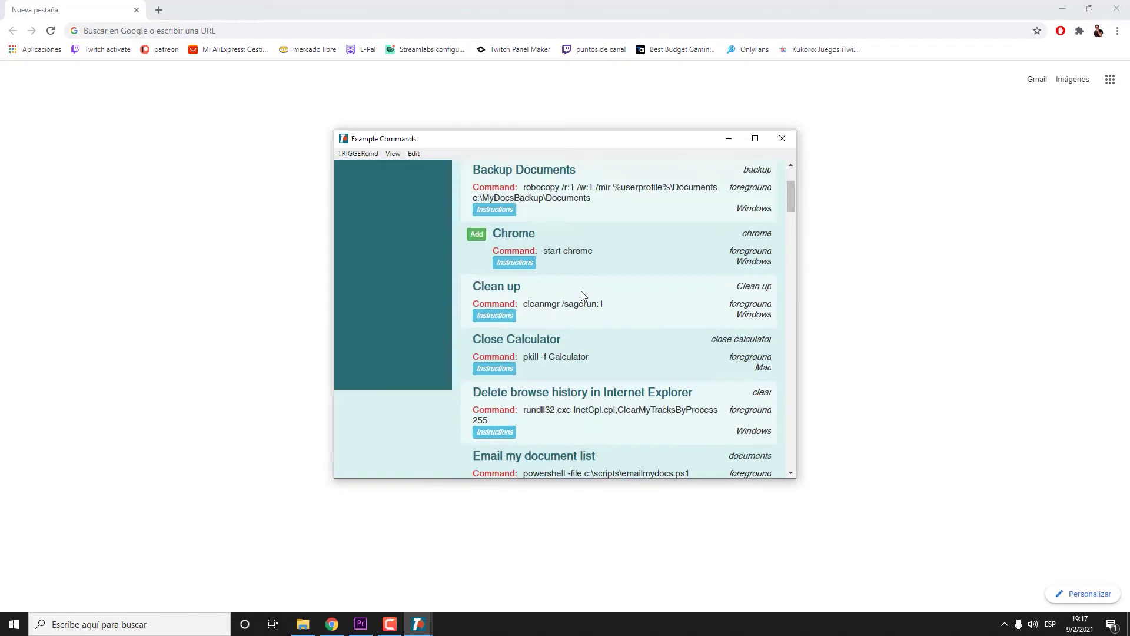
pyautogui.scroll(-10, 619, 281)
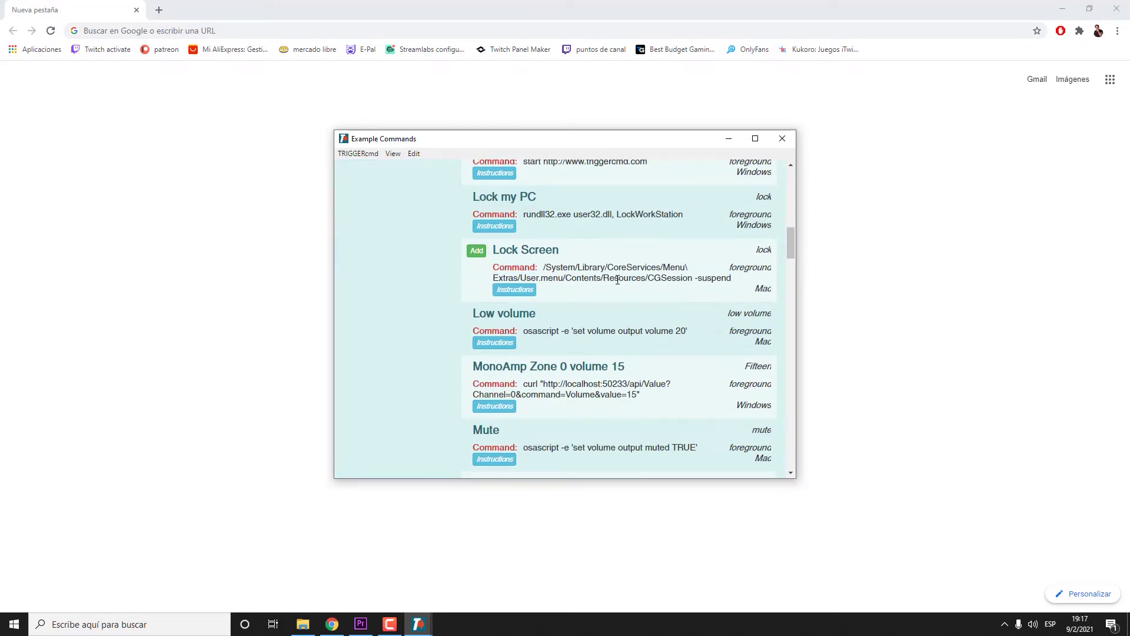
pyautogui.scroll(-4, 632, 294)
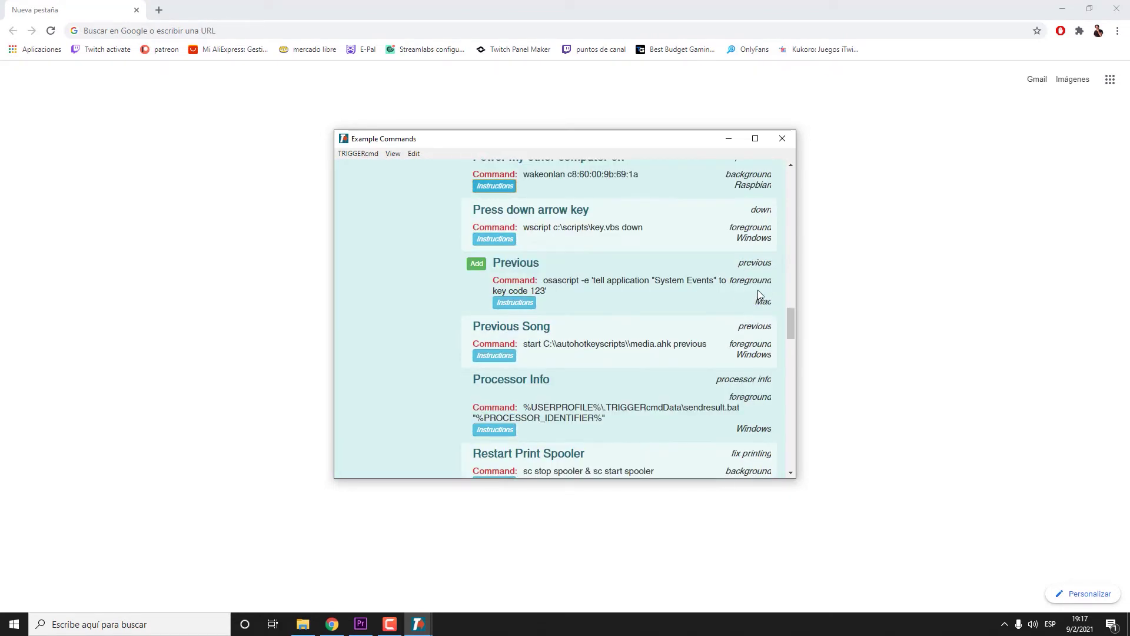
pyautogui.moveTo(789, 321); pyautogui.dragTo(797, 173)
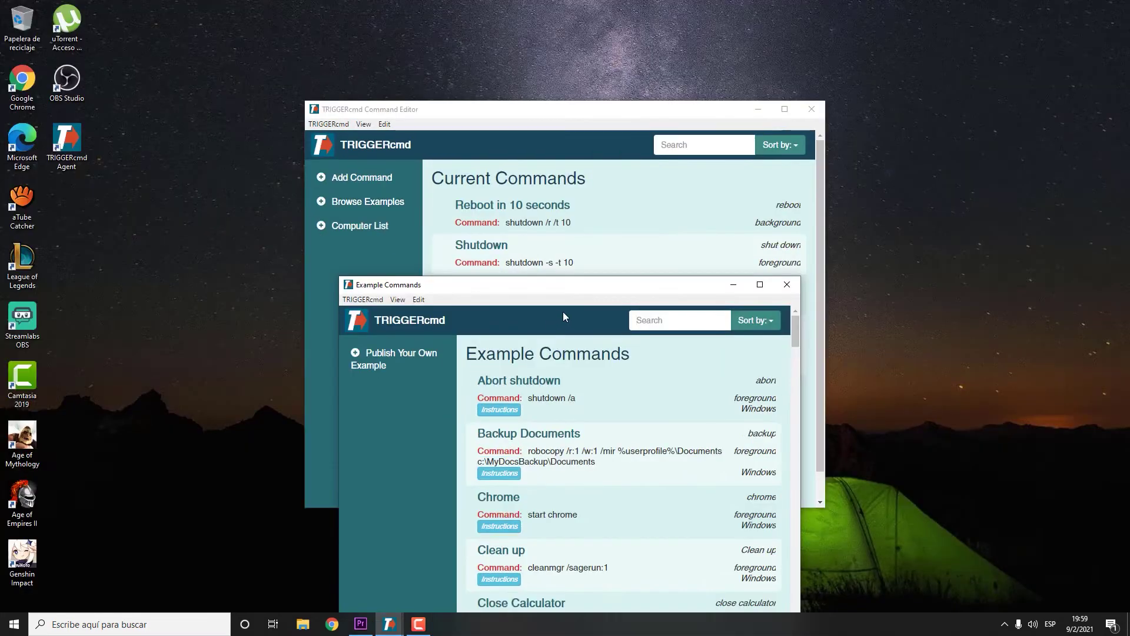
# Add the Chrome example, which runs "start chrome", to the current commands and close the Example Commands window.
pyautogui.moveTo(579, 288); pyautogui.dragTo(608, 219)
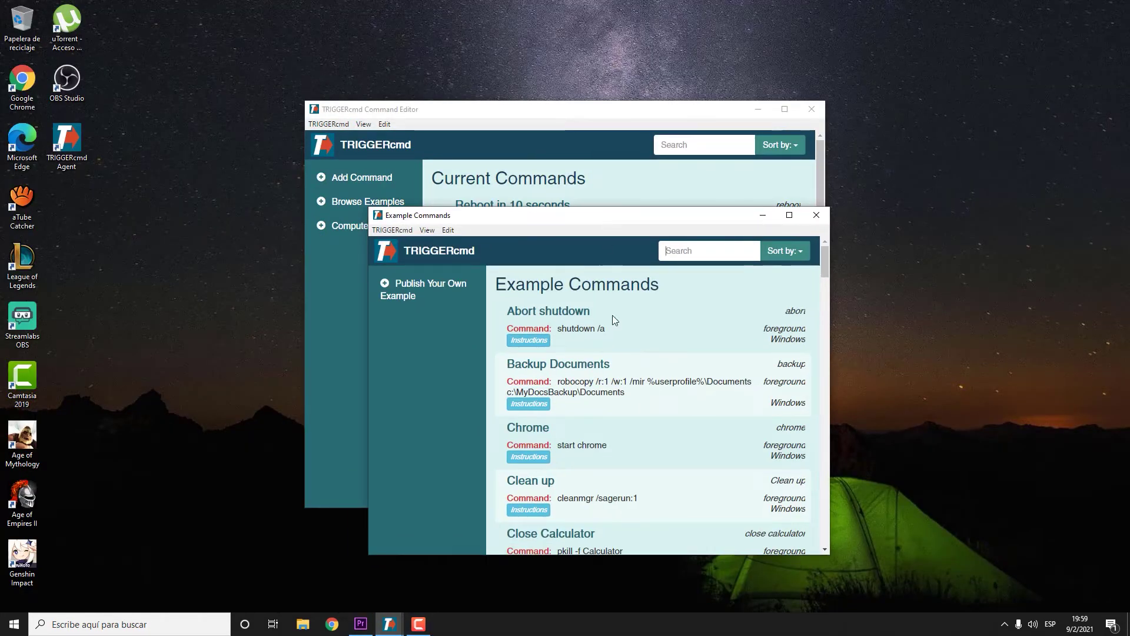
pyautogui.scroll(-10, 613, 369)
pyautogui.scroll(-4, 583, 365)
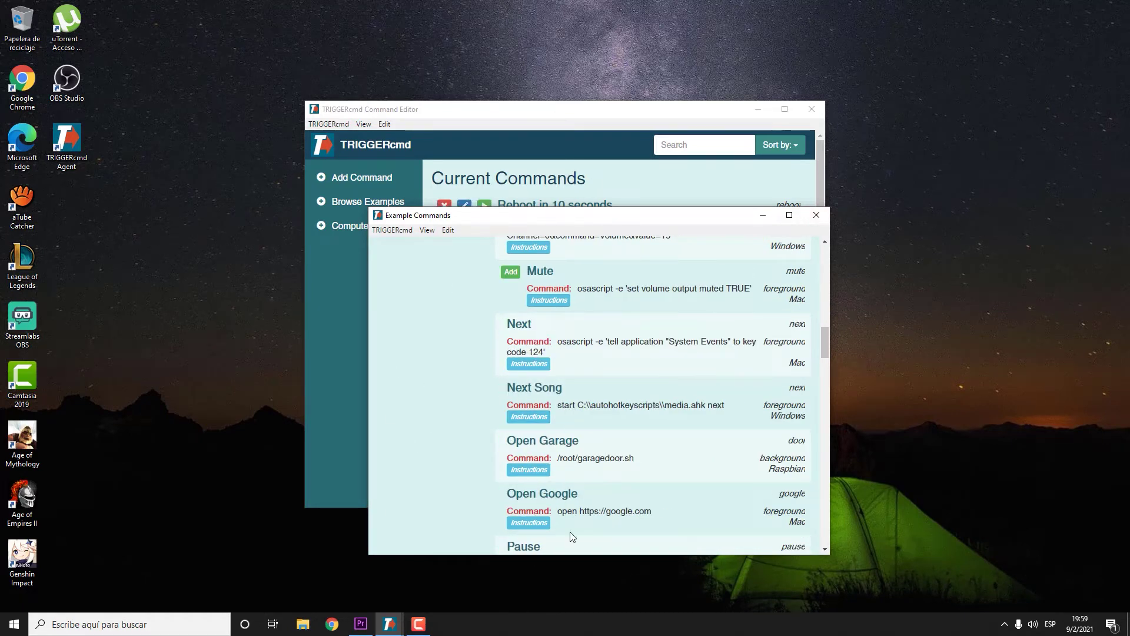
pyautogui.scroll(3, 560, 447)
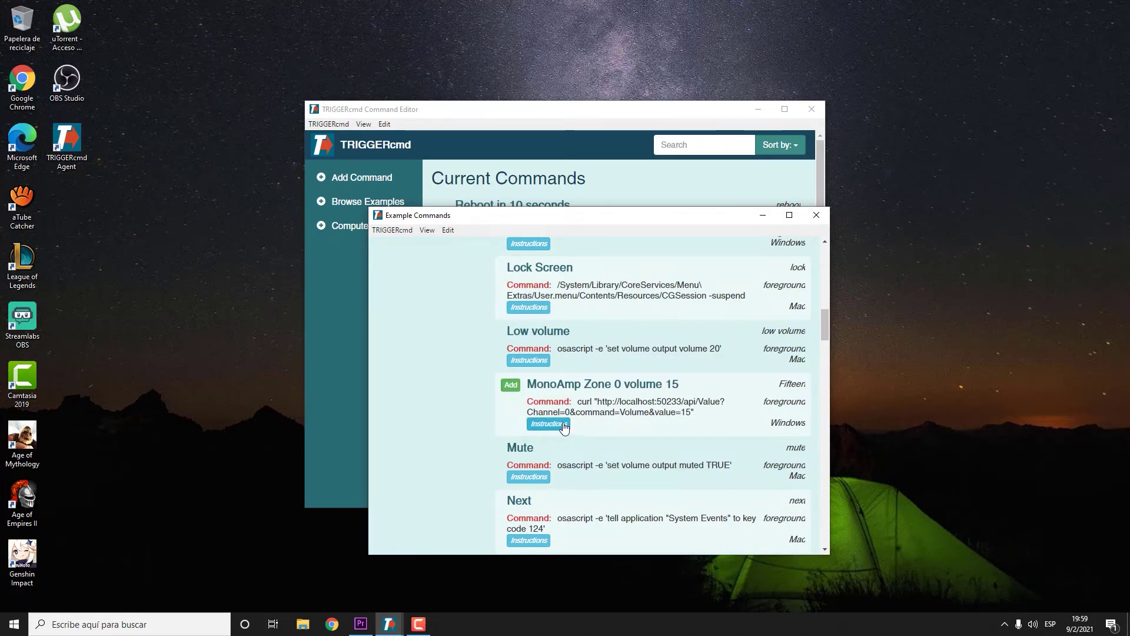
pyautogui.scroll(10, 530, 448)
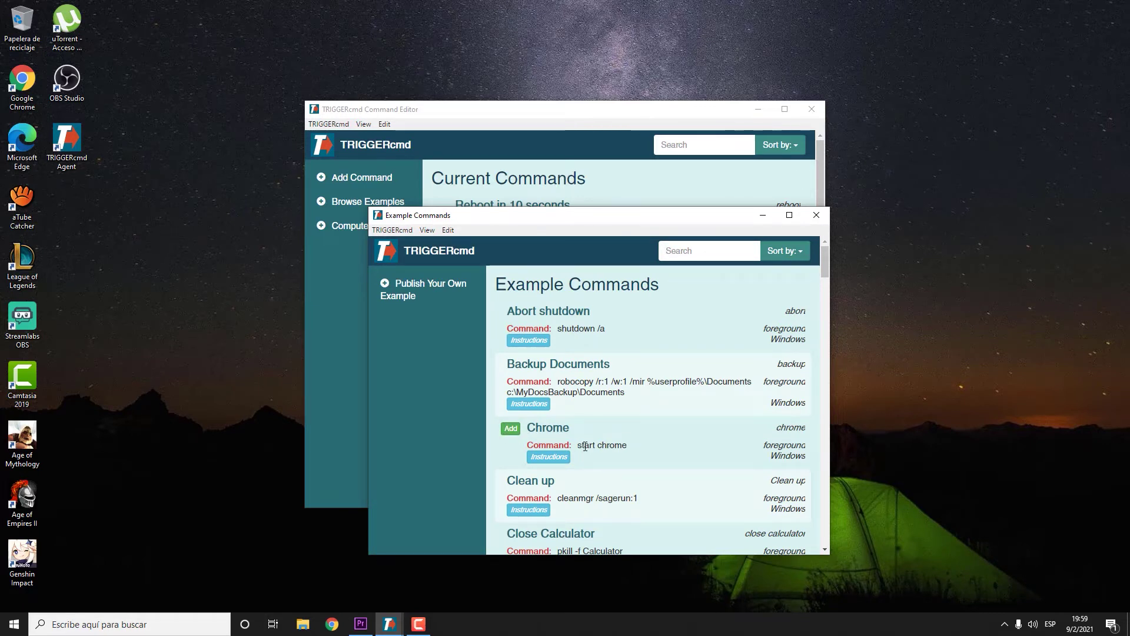
pyautogui.moveTo(585, 446); pyautogui.dragTo(644, 450)
pyautogui.click(644, 450)
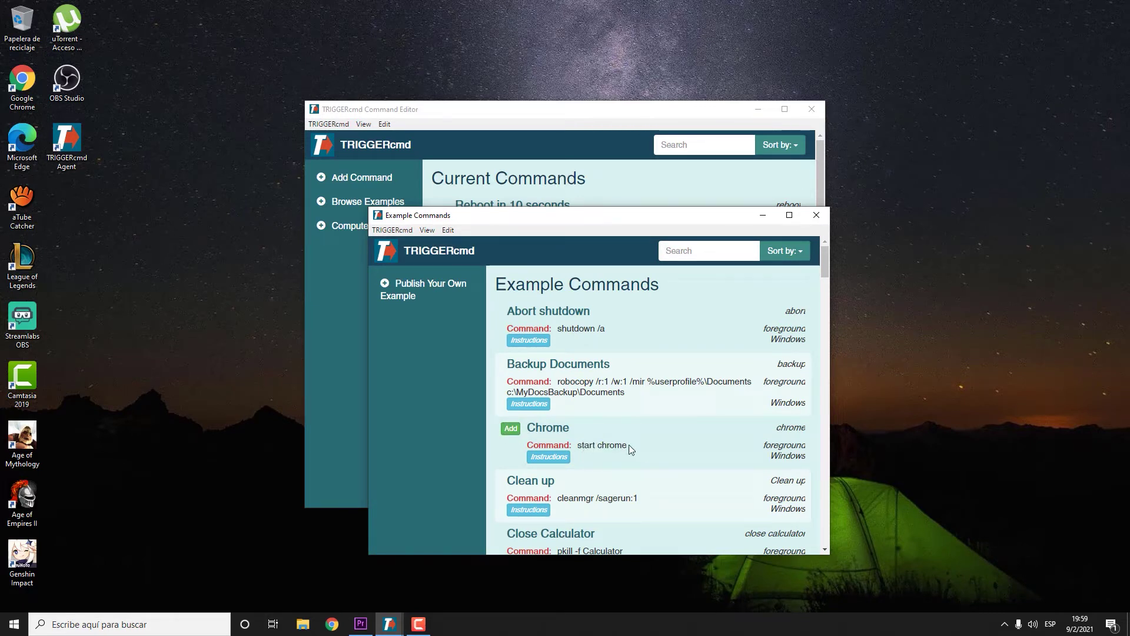
pyautogui.click(511, 429)
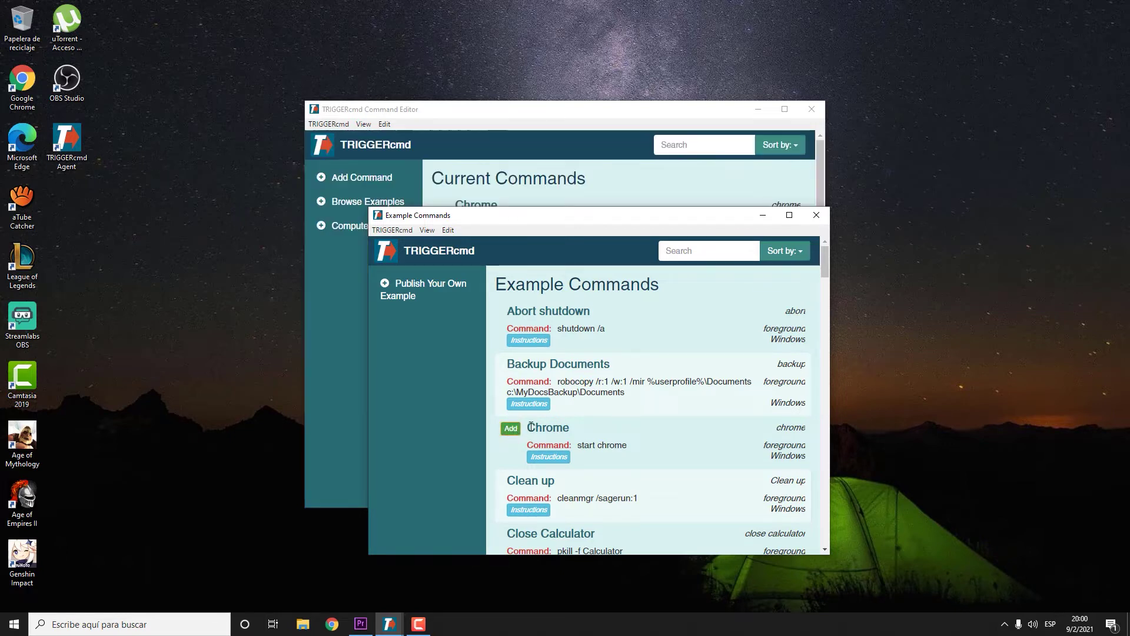
pyautogui.click(816, 214)
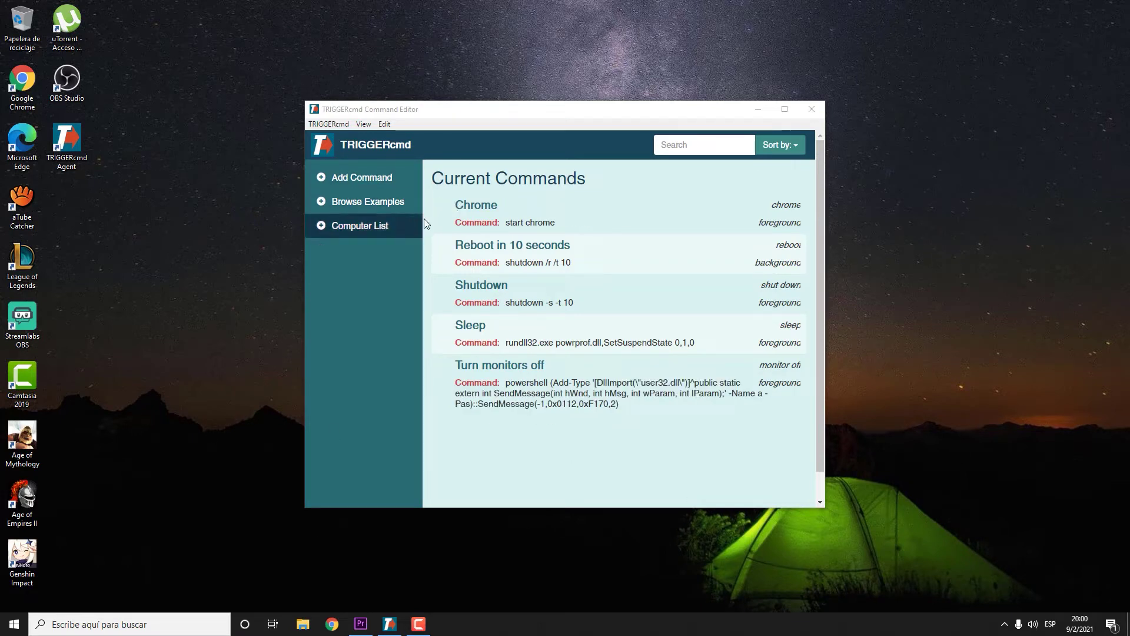
# Open the Chrome command for editing, review its command text, and cancel without changes.
pyautogui.moveTo(448, 209)
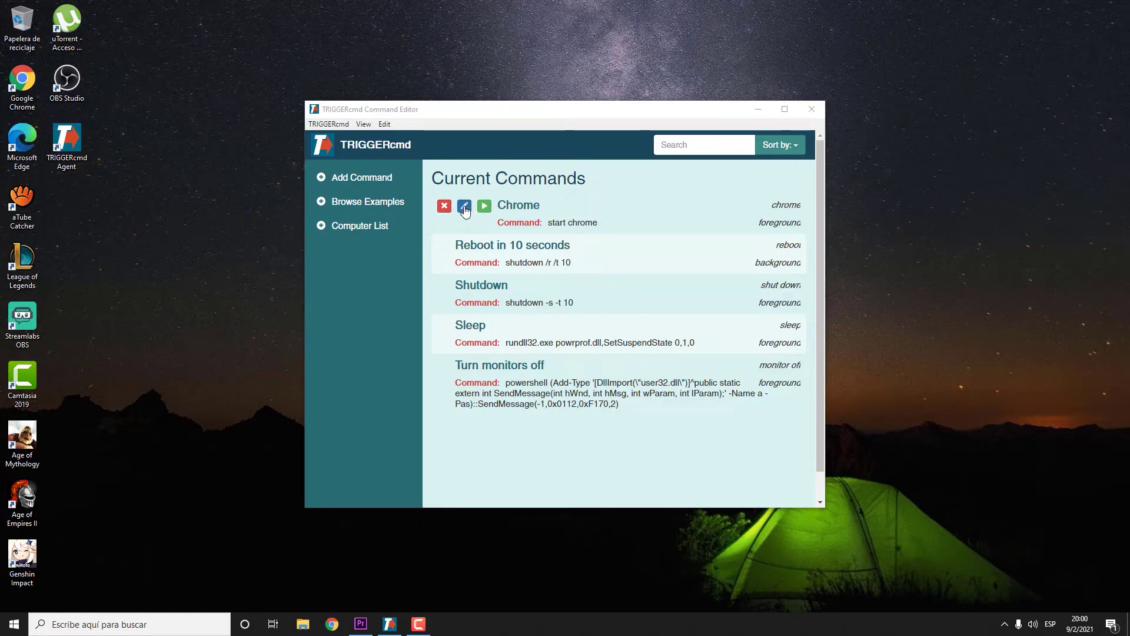
pyautogui.click(464, 207)
pyautogui.click(567, 229)
pyautogui.click(555, 232)
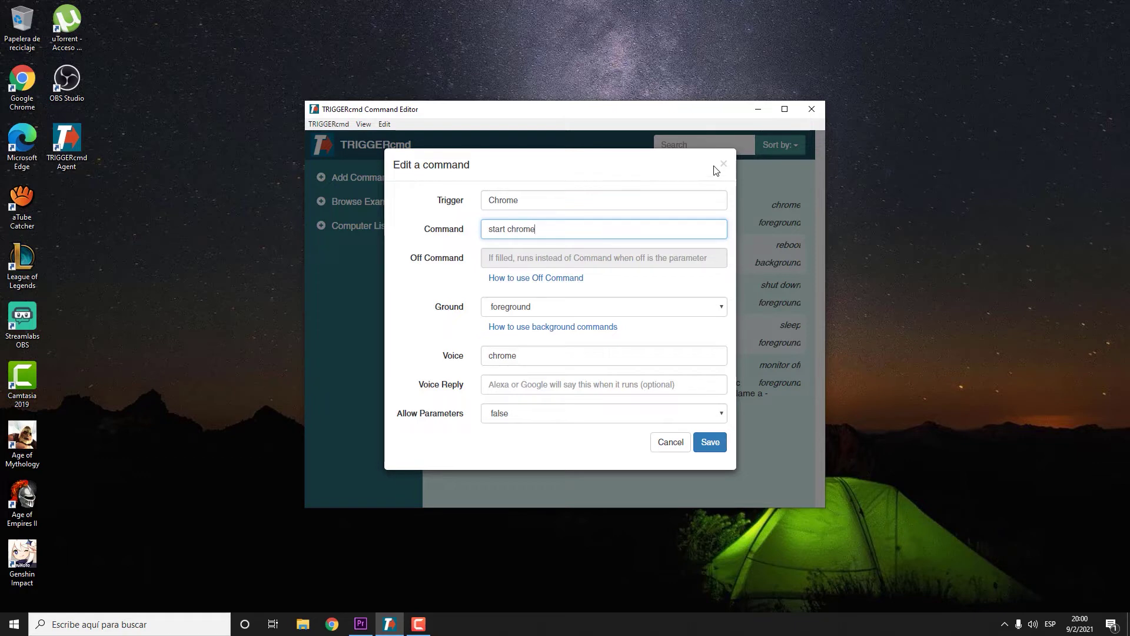
pyautogui.click(669, 443)
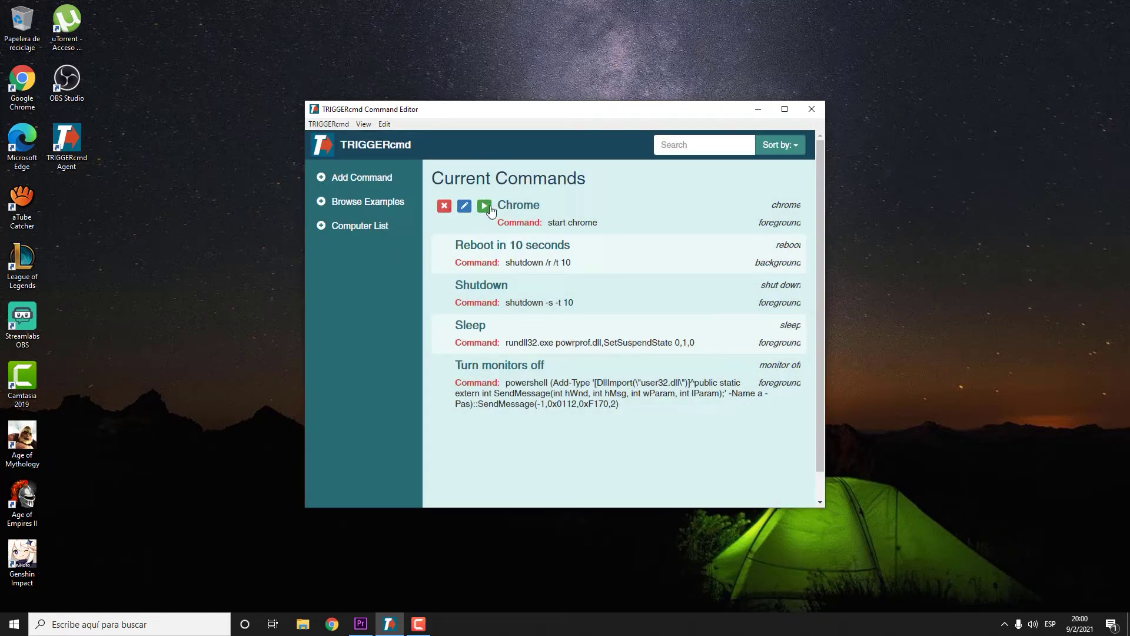
# Test-run the Chrome command twice from the Command Editor, closing the launched browser window each time.
pyautogui.click(488, 209)
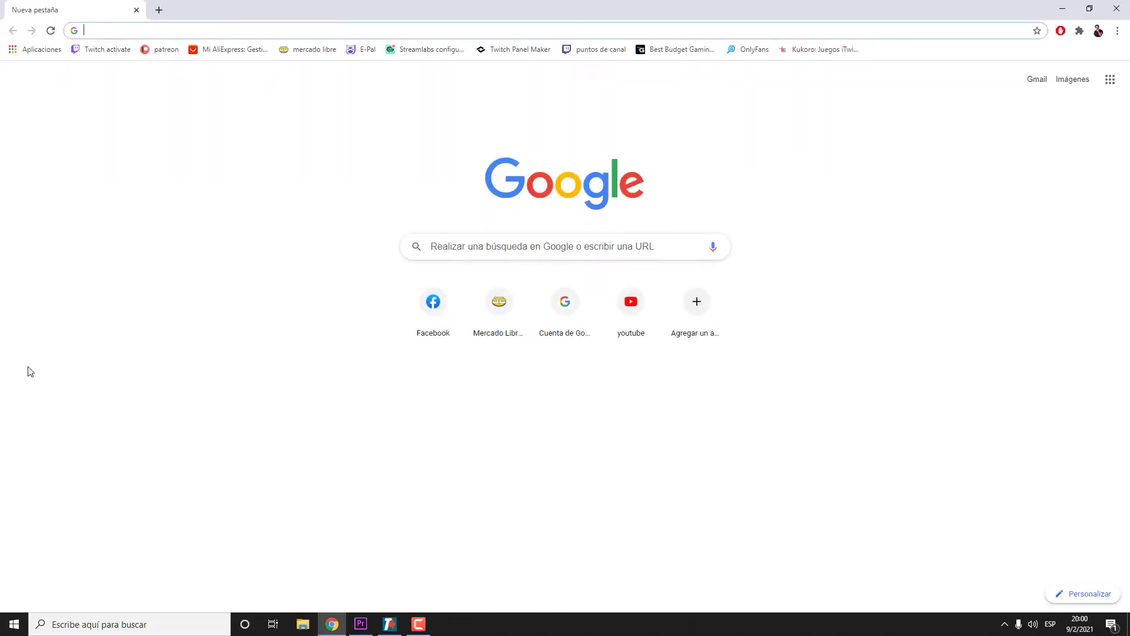
pyautogui.click(332, 624)
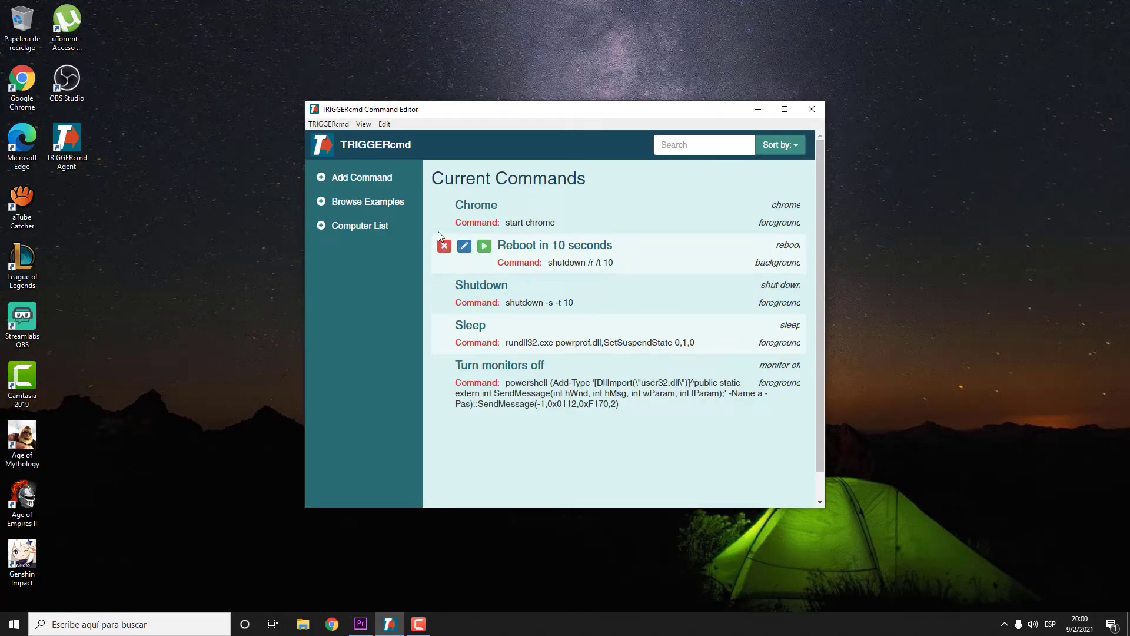
pyautogui.click(484, 206)
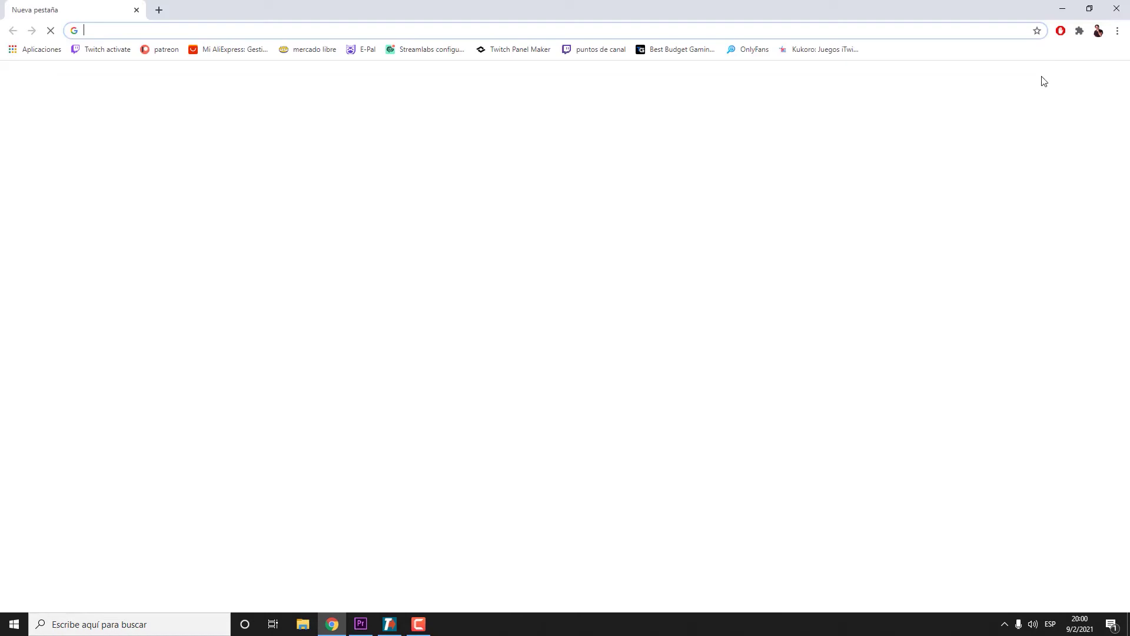
pyautogui.click(1117, 8)
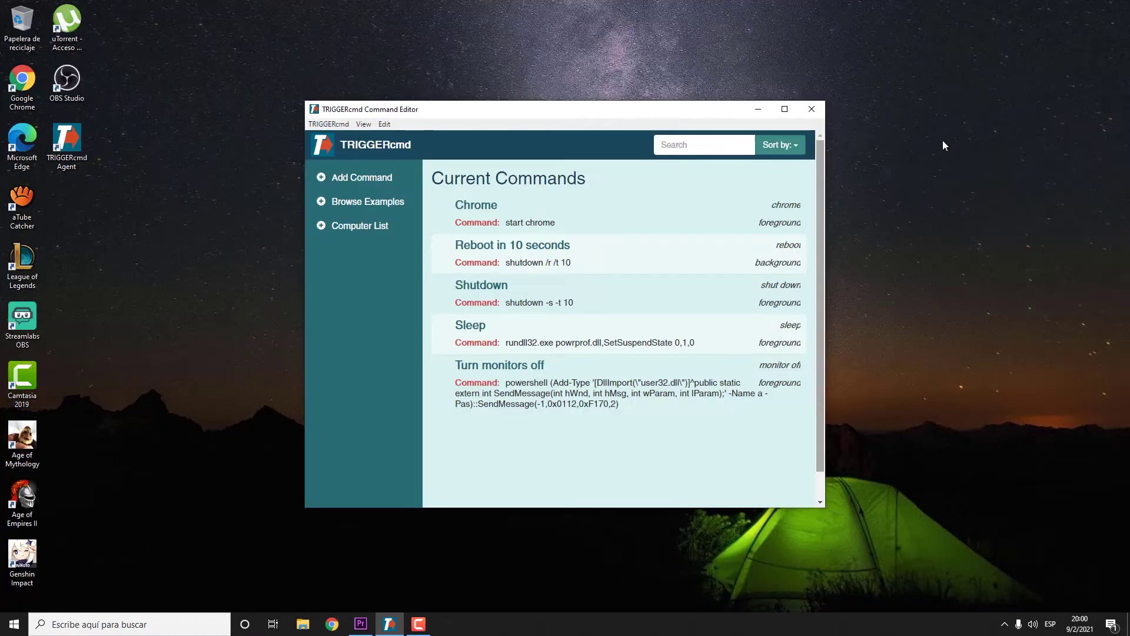
# Reopen and close the example commands, and try out the form for a new command with a trial trigger name, cancelling it.
pyautogui.click(366, 201)
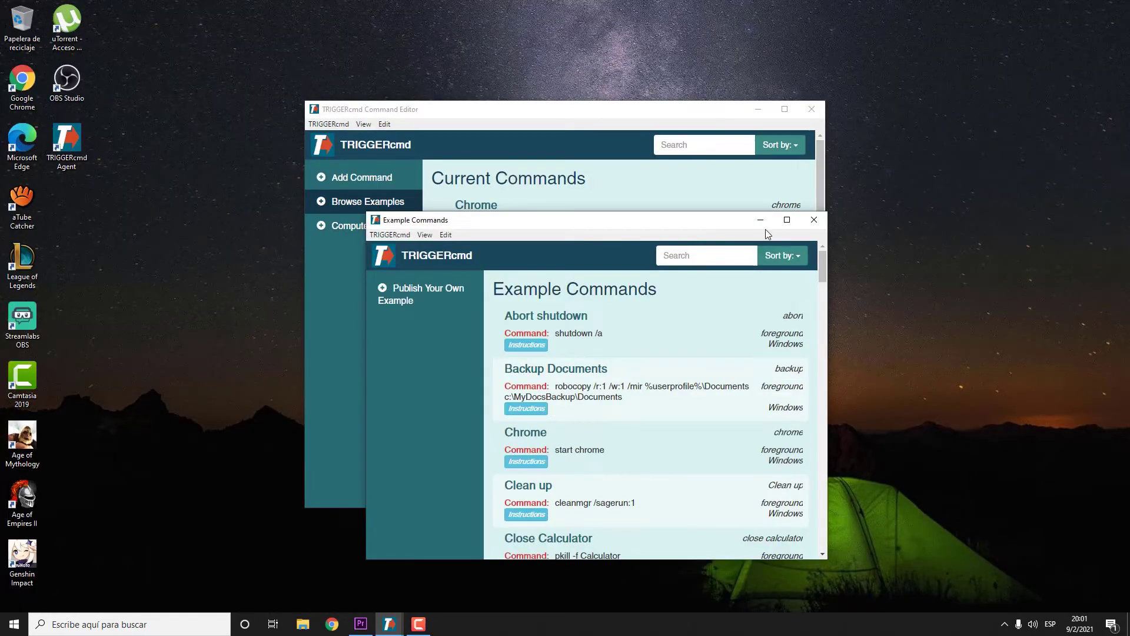
pyautogui.click(815, 220)
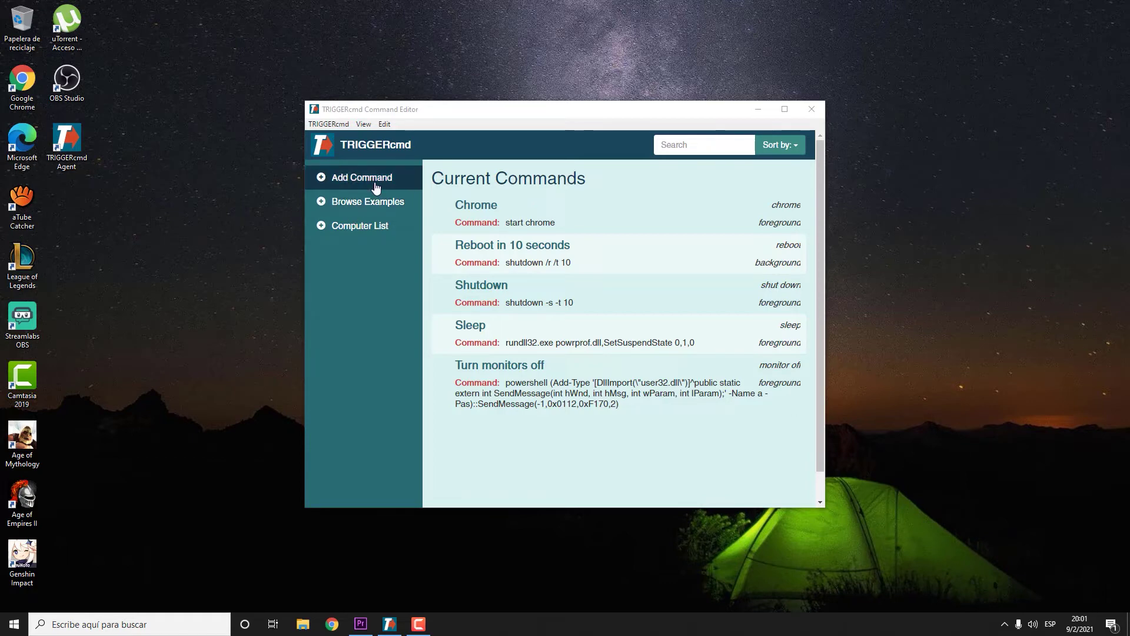
pyautogui.click(334, 176)
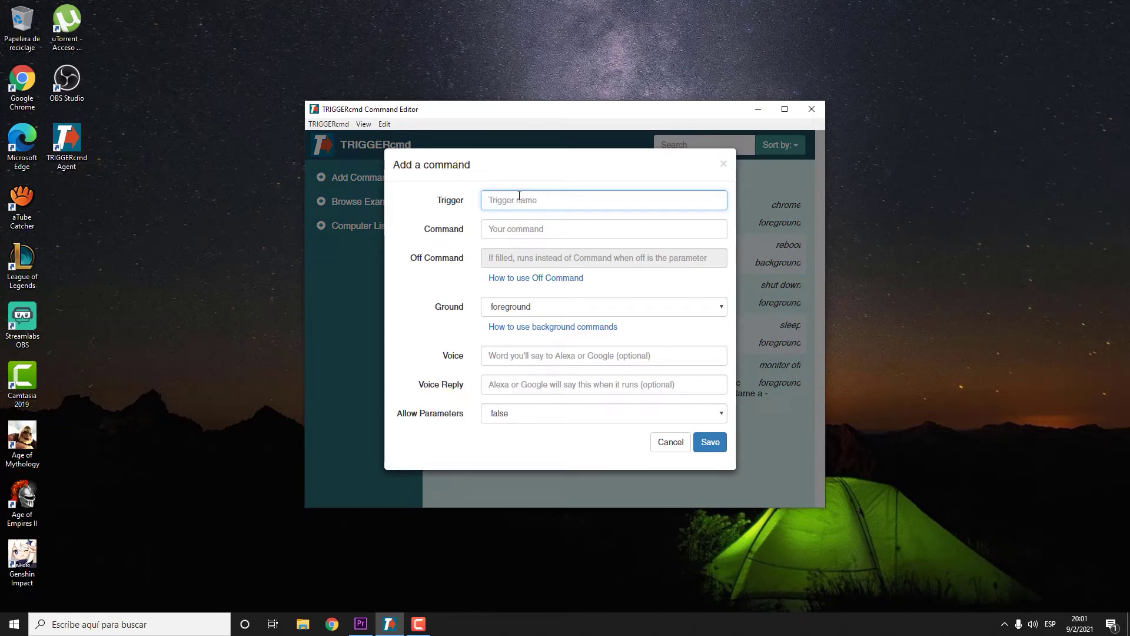
pyautogui.write('fadf')
pyautogui.press('BackSpace')
pyautogui.press('Escape')
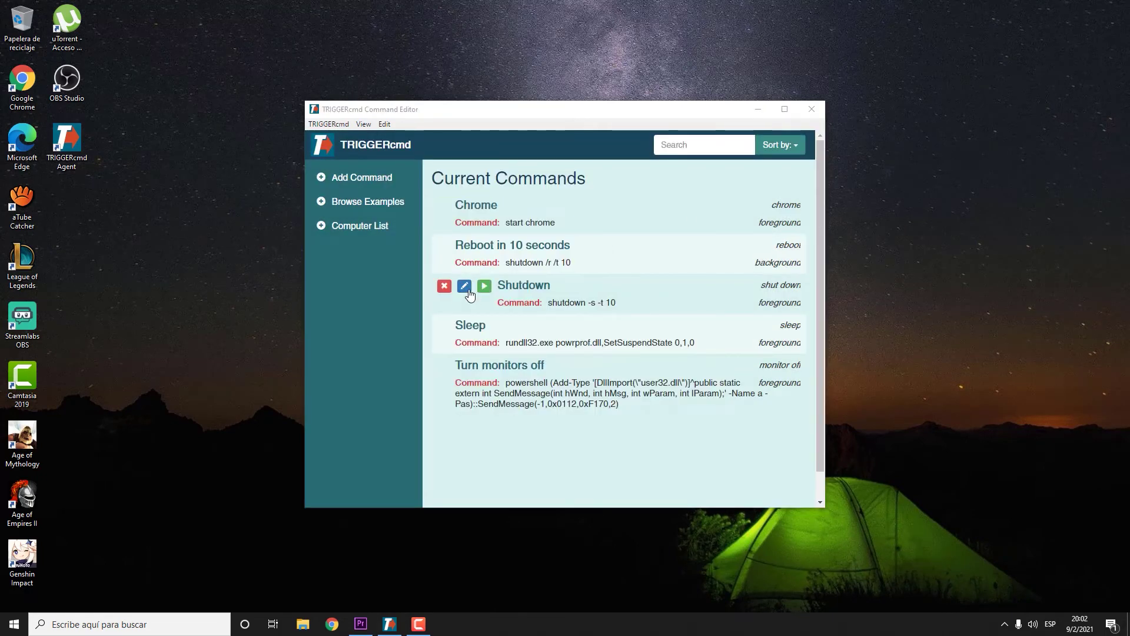
# Review the settings of the Shutdown, Sleep and Turn monitors off commands, closing each one without changes.
pyautogui.click(465, 287)
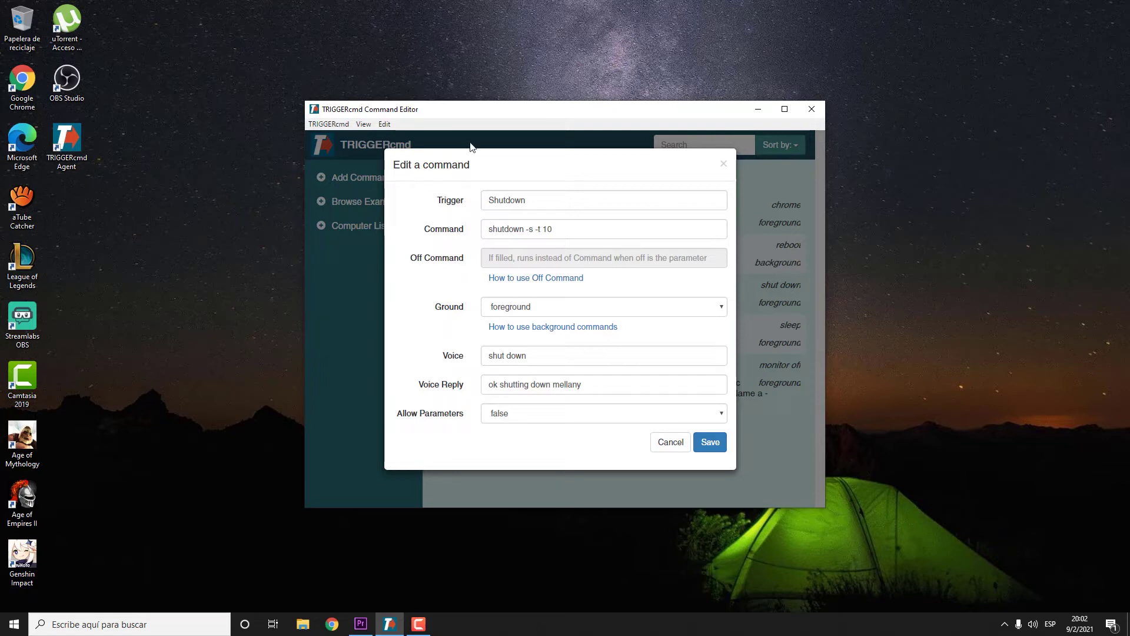
pyautogui.click(724, 163)
pyautogui.click(464, 397)
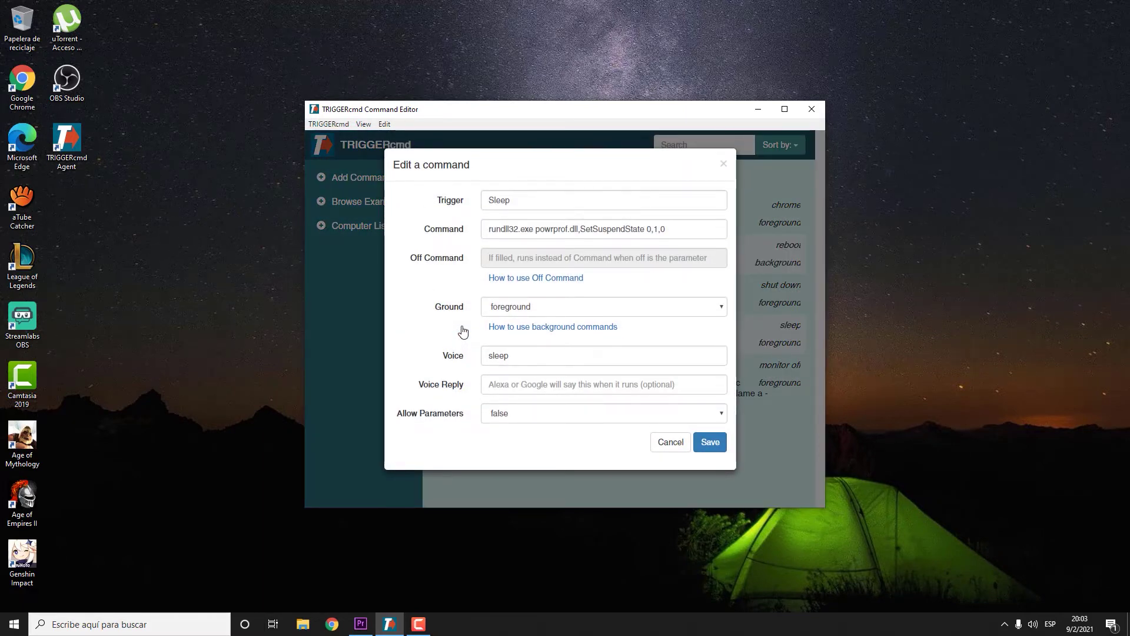
pyautogui.press('Escape')
pyautogui.click(462, 369)
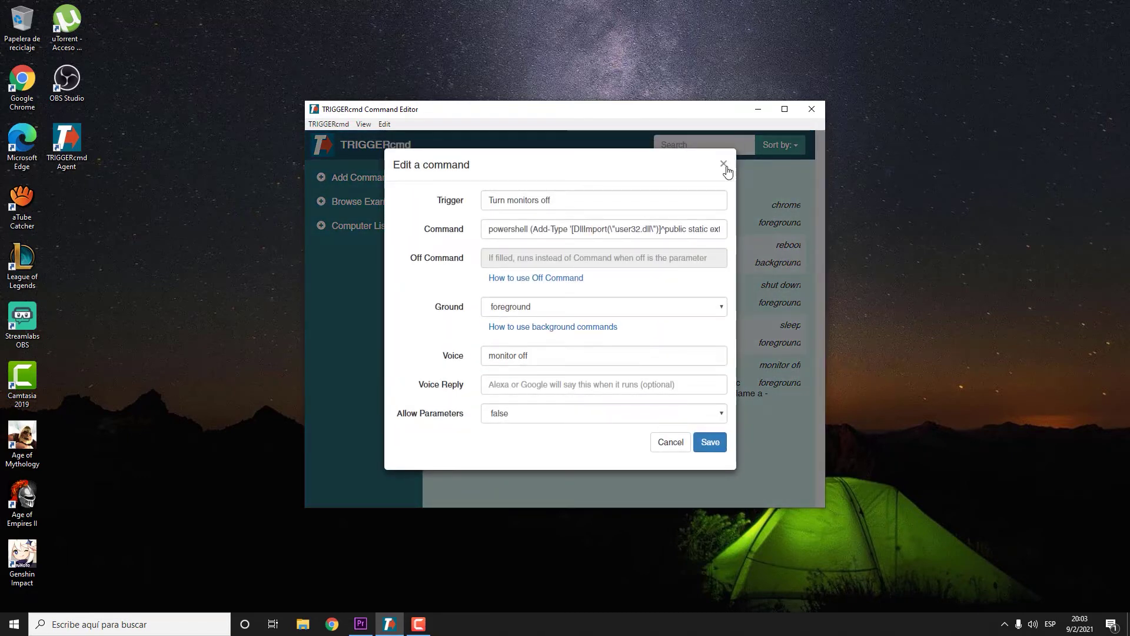
pyautogui.click(724, 164)
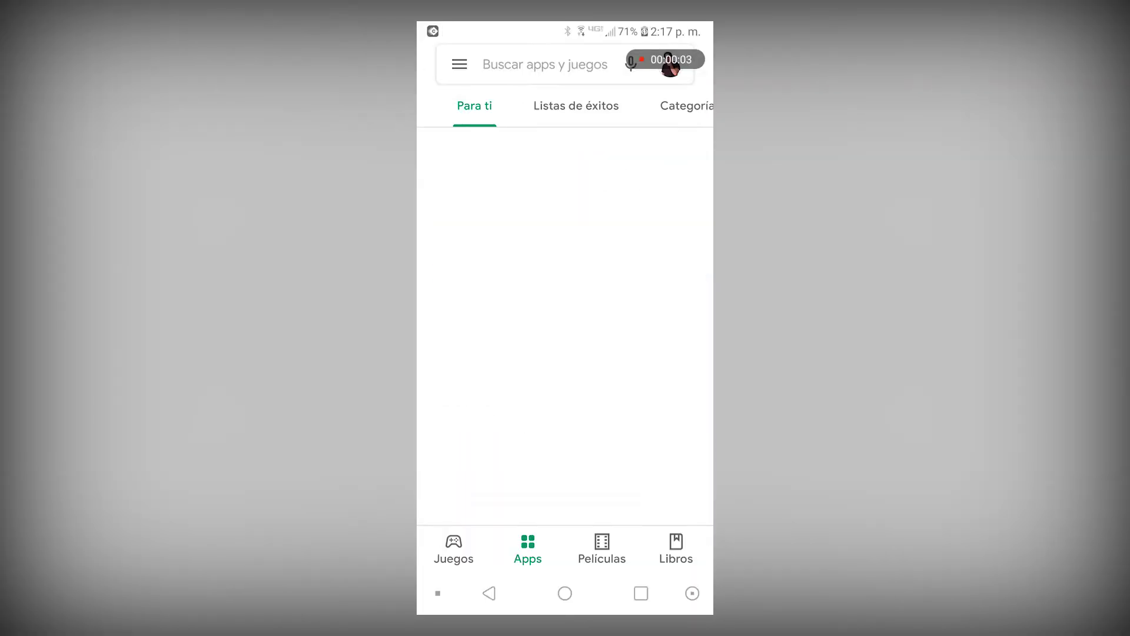
# Switch to the Play Store on the phone and get the TRIGGERcmd app.
pyautogui.click(530, 64)
pyautogui.click(504, 111)
pyautogui.click(667, 124)
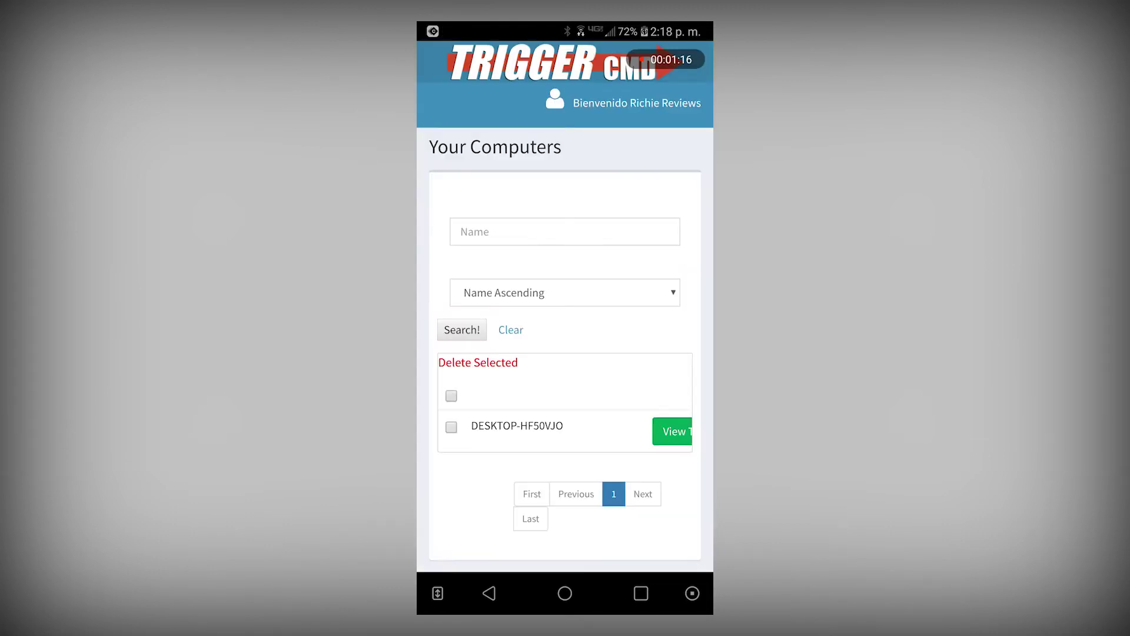
# Examine the Your Computers page in TRIGGERcmd on the phone, including the computer table's actions.
pyautogui.scroll(-1, 565, 306)
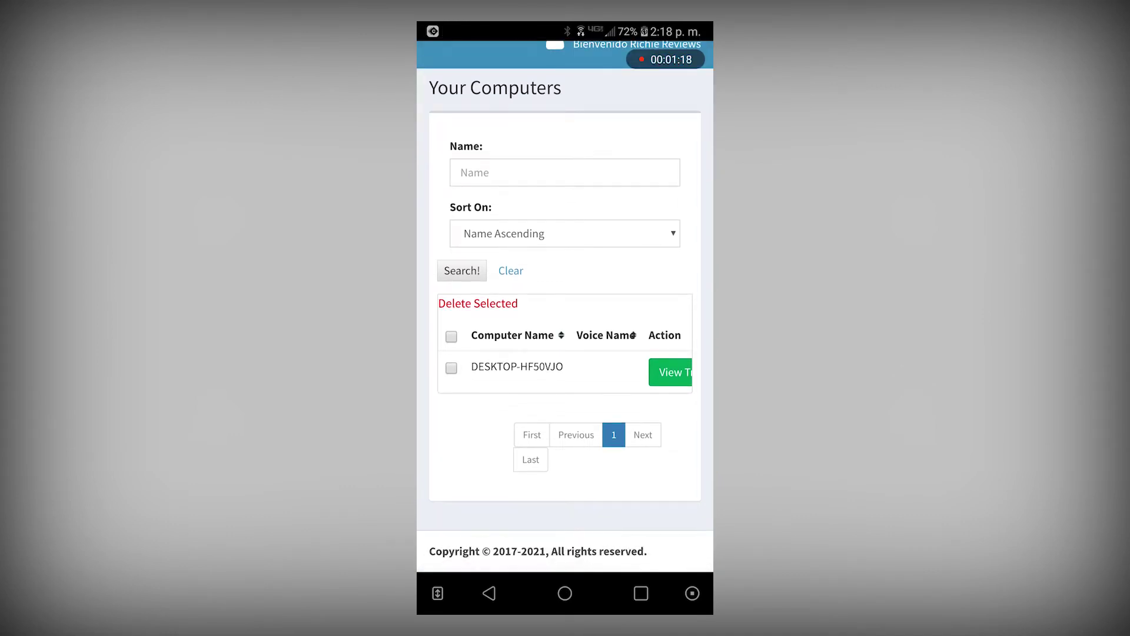
pyautogui.scroll(1, 566, 306)
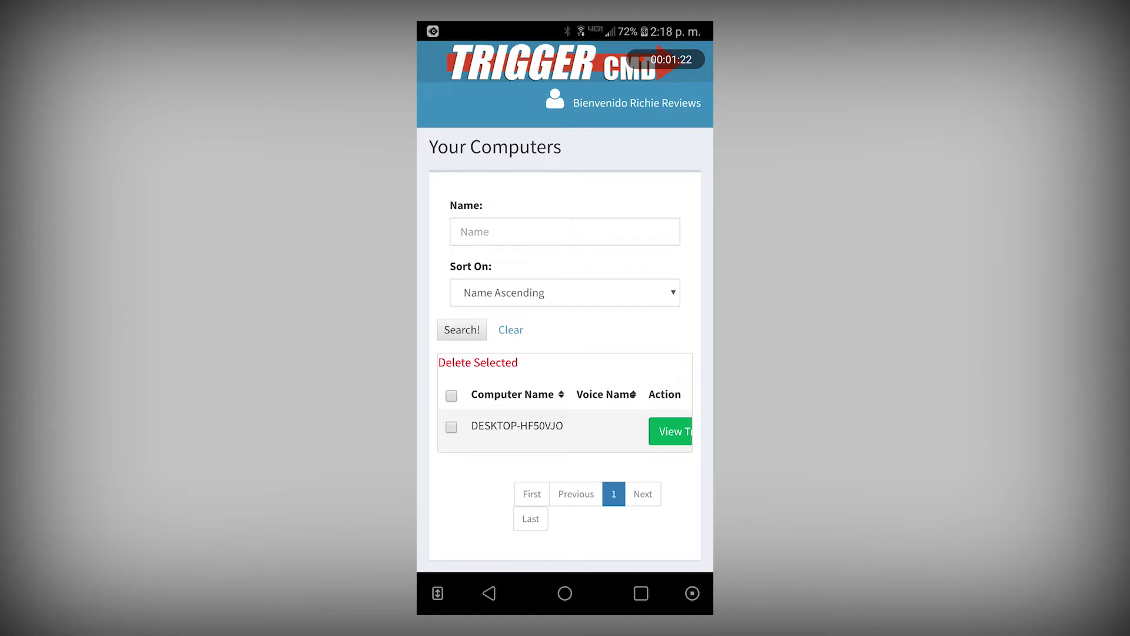
pyautogui.hscroll(5, 565, 412)
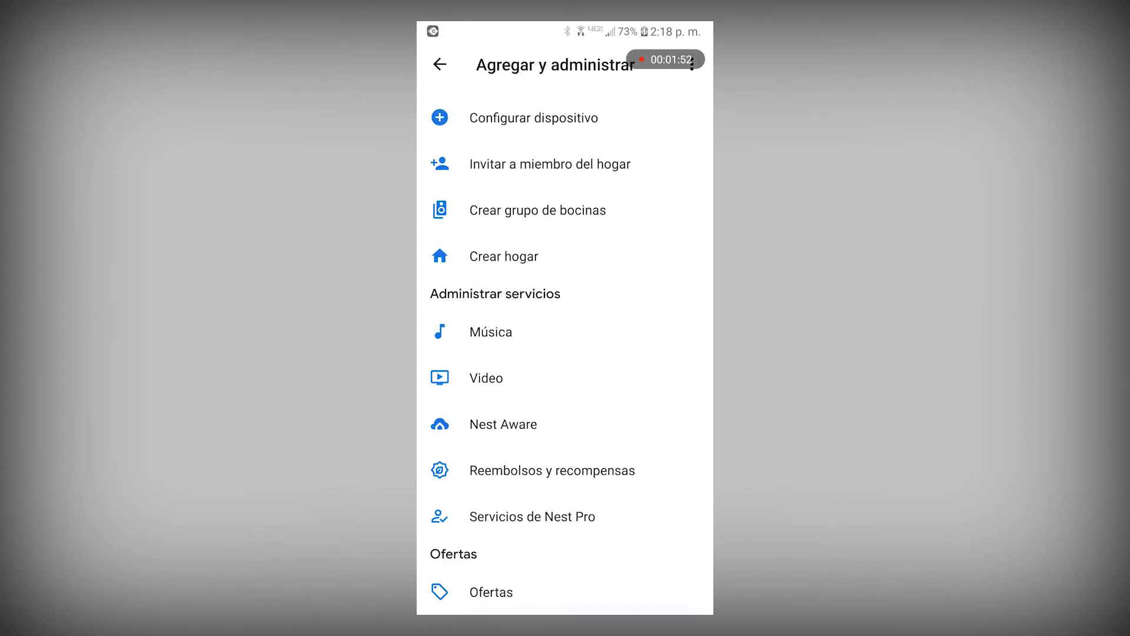
# In Google Home, find TRIGGERcmd Smart Home by searching "tri" among the Works with Google services and link it using the Google sign-in.
pyautogui.click(530, 138)
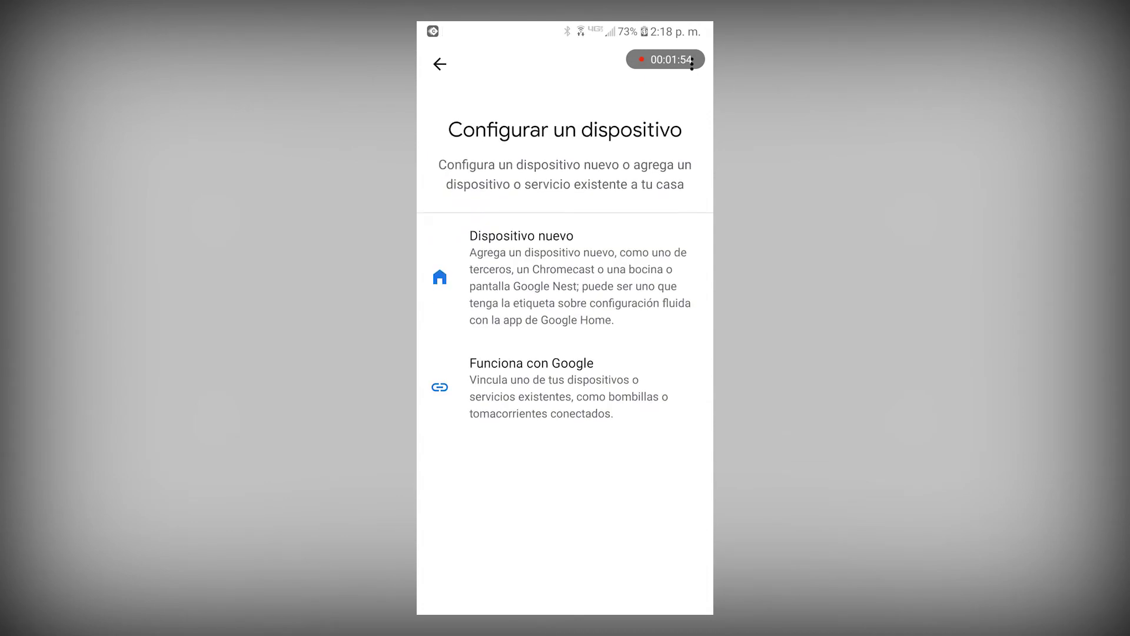
pyautogui.click(566, 387)
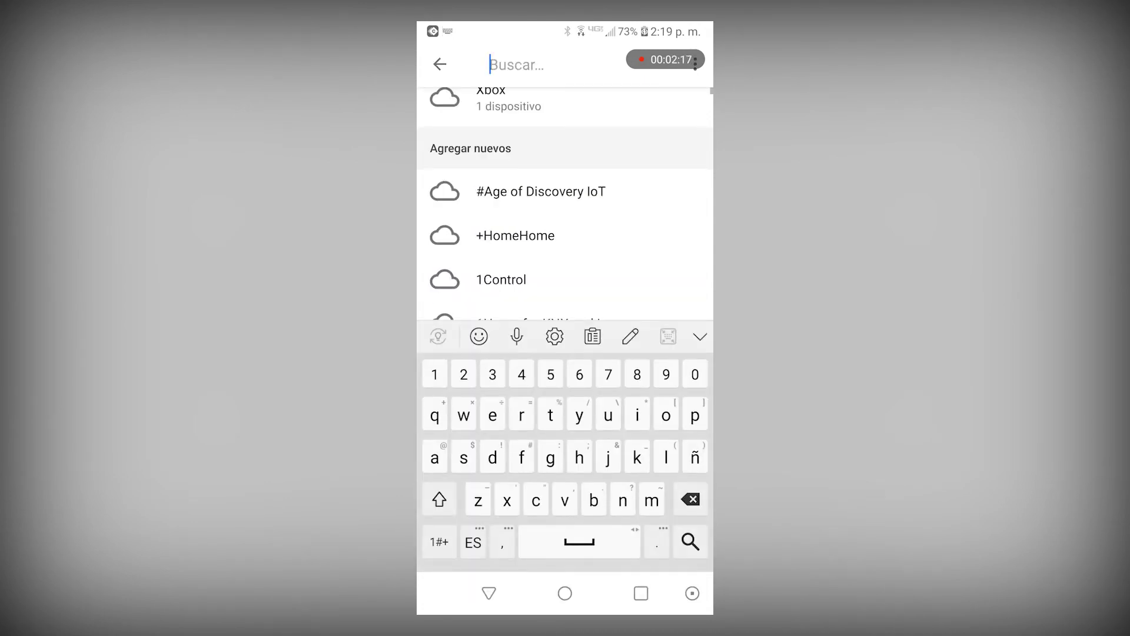
pyautogui.write('tri')
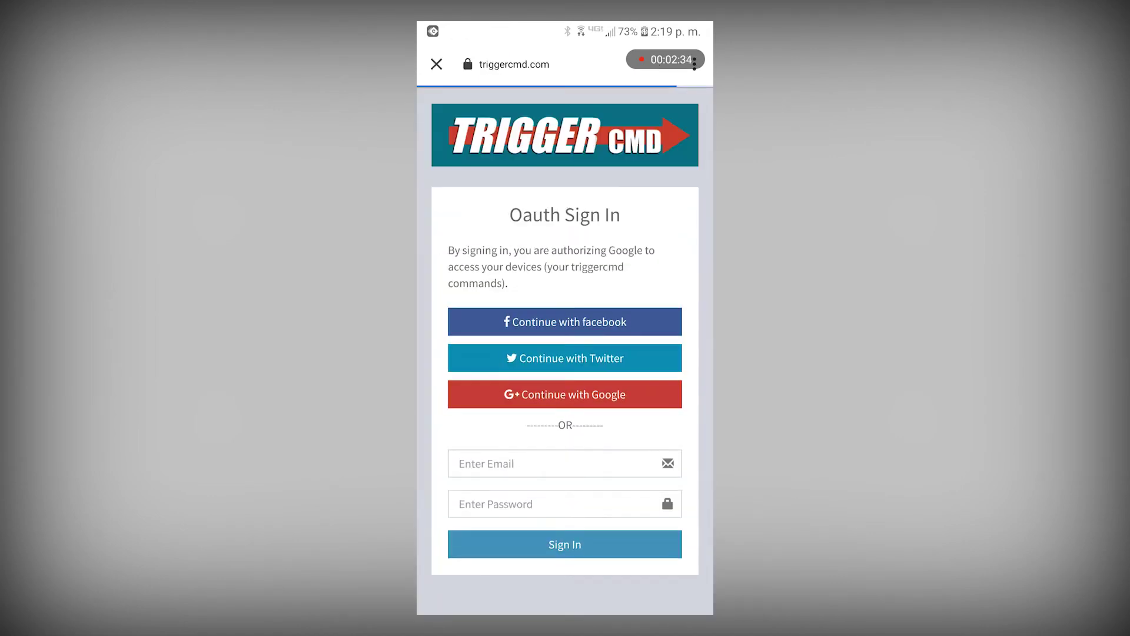
pyautogui.click(565, 393)
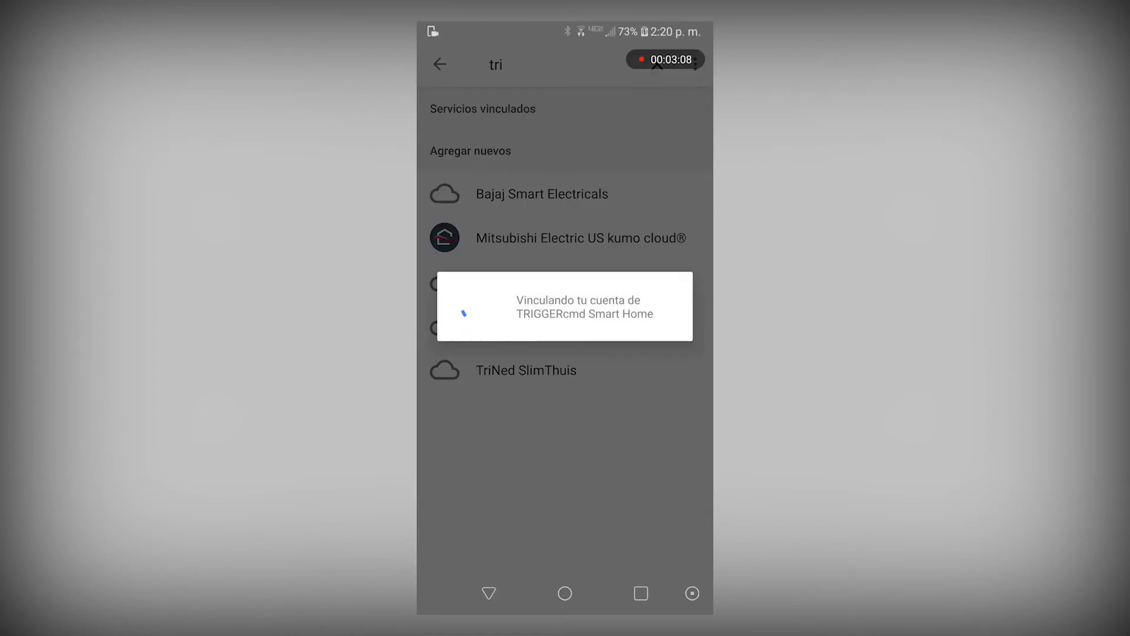
# Examine the TRIGGERcmd devices linked to the account in Google Home: calculator, notepad and shut down.
pyautogui.scroll(-10, 565, 294)
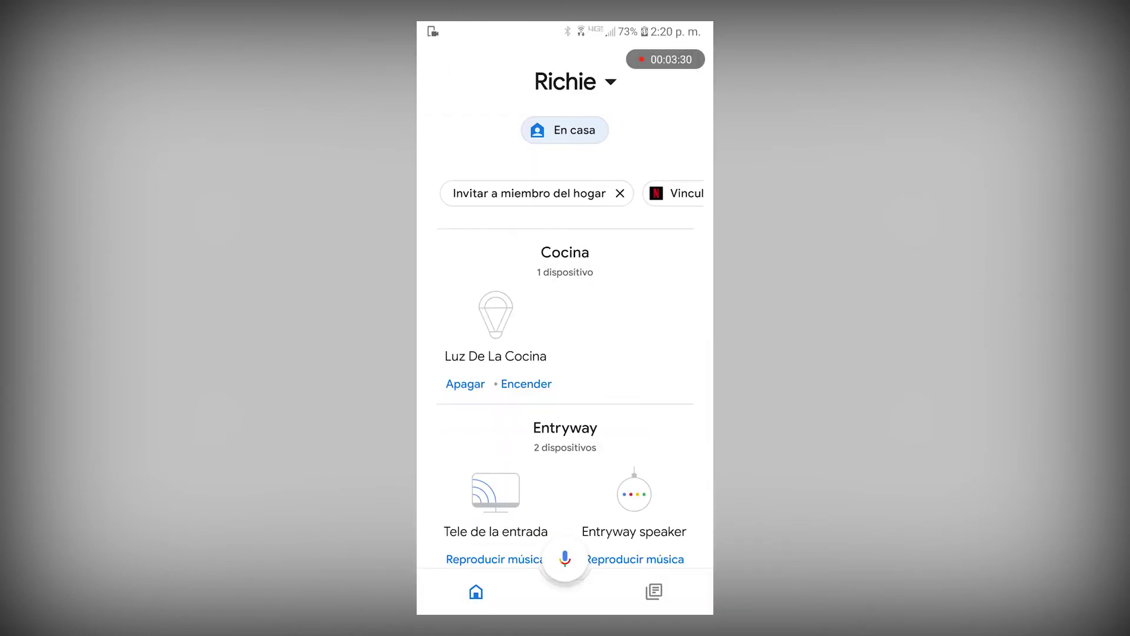
pyautogui.scroll(-3, 565, 294)
pyautogui.scroll(-2, 565, 306)
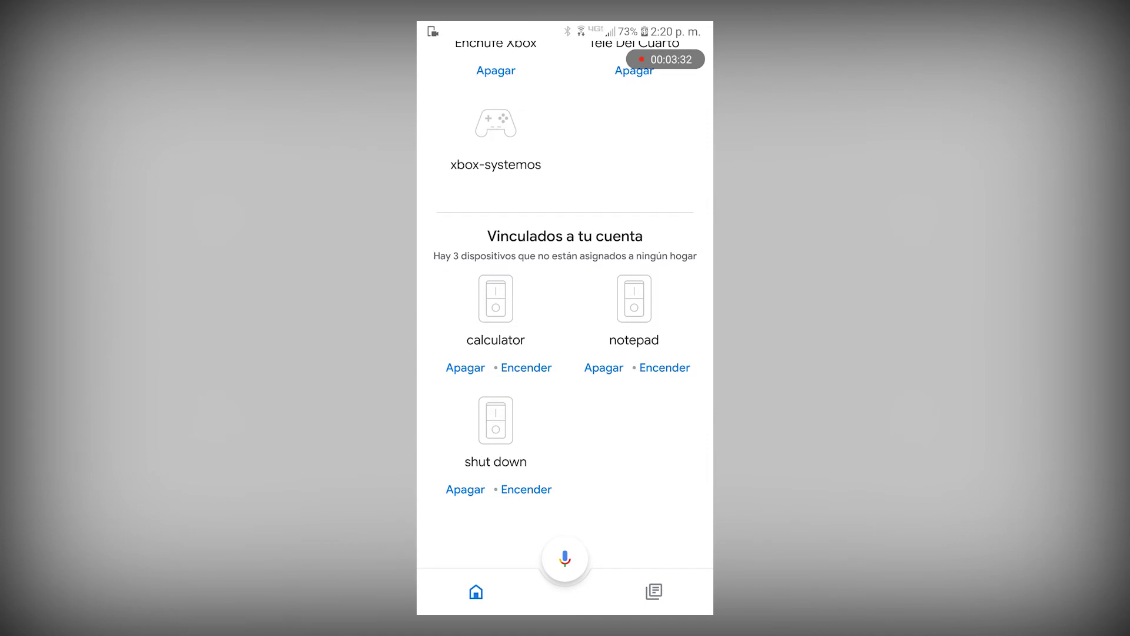
pyautogui.scroll(2, 565, 294)
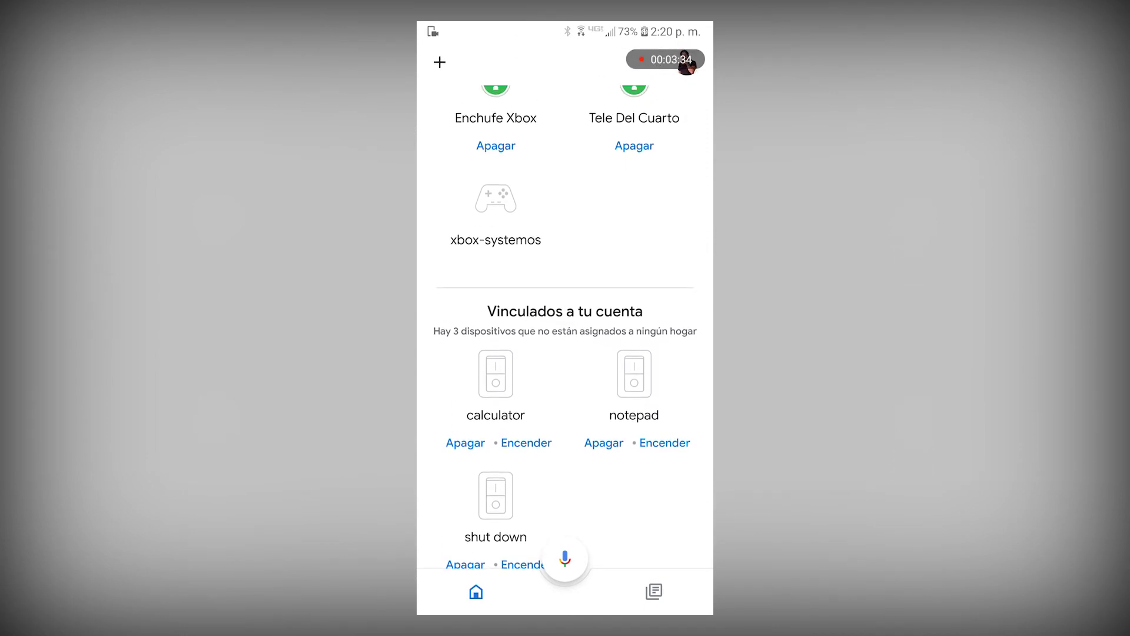
pyautogui.click(523, 422)
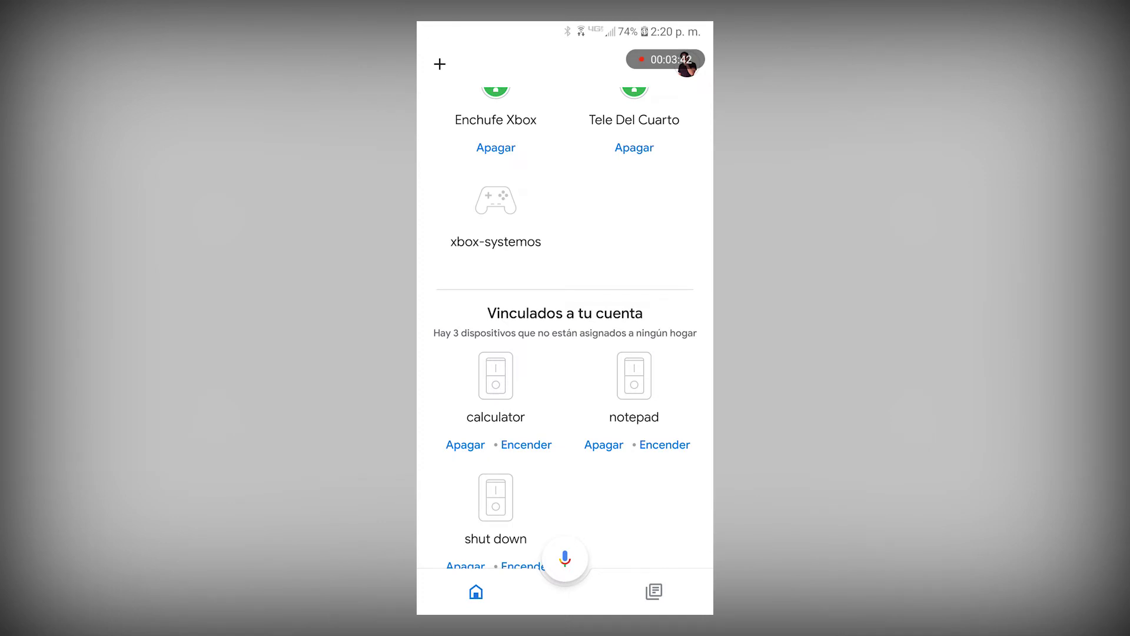
pyautogui.scroll(-3, 565, 318)
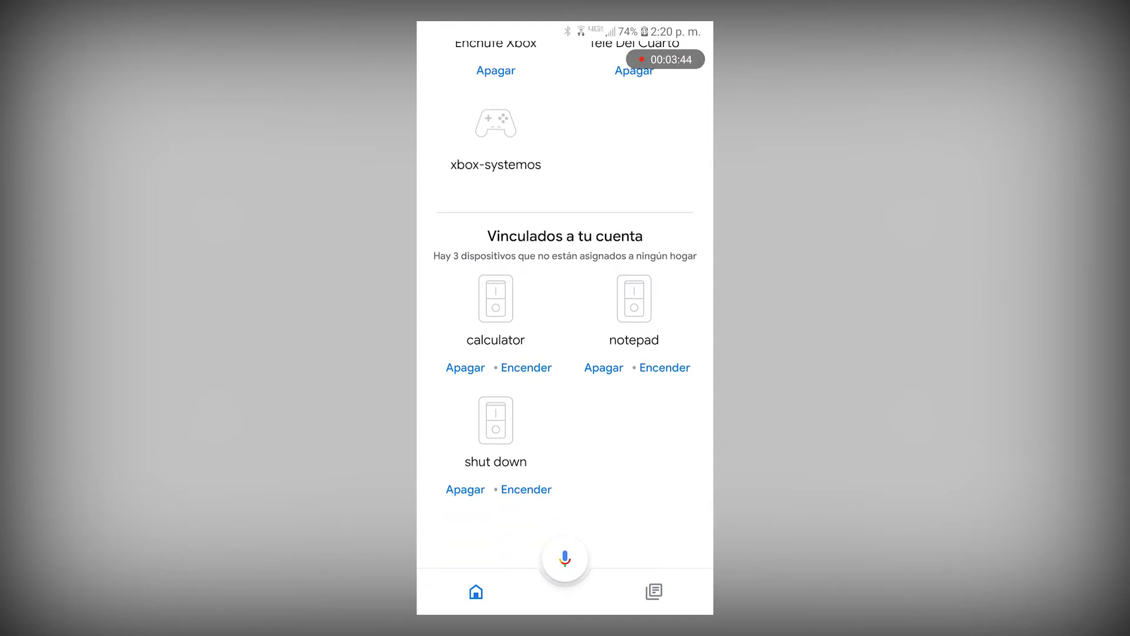
# Test the linked commands from Google Home by turning on the notepad and calculator devices.
pyautogui.click(664, 368)
pyautogui.click(527, 367)
pyautogui.scroll(5, 565, 295)
pyautogui.scroll(-5, 565, 295)
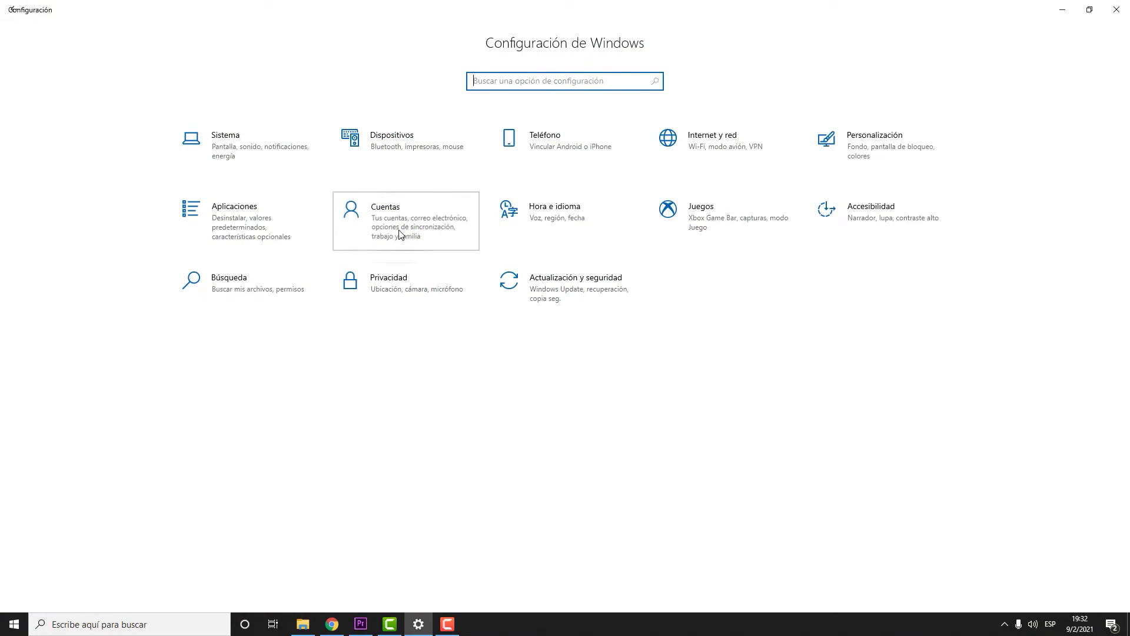
# In Windows Settings, set the account sign-in requirement after being away (Exigir inicio de sesión) to Nunca.
pyautogui.click(399, 231)
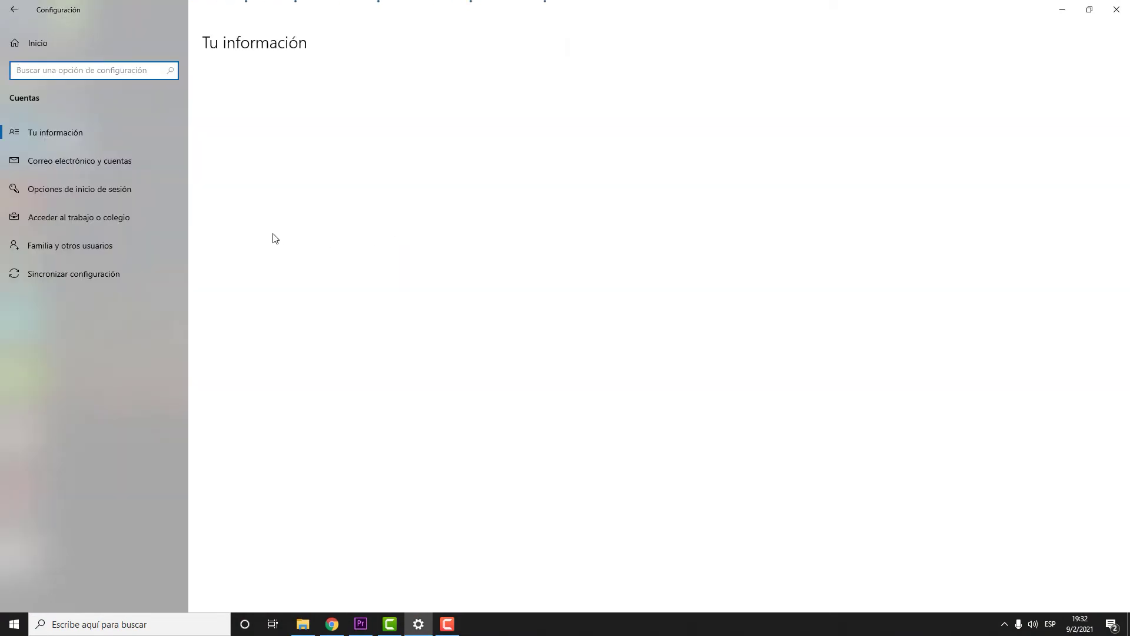
pyautogui.click(34, 200)
pyautogui.scroll(-5, 248, 318)
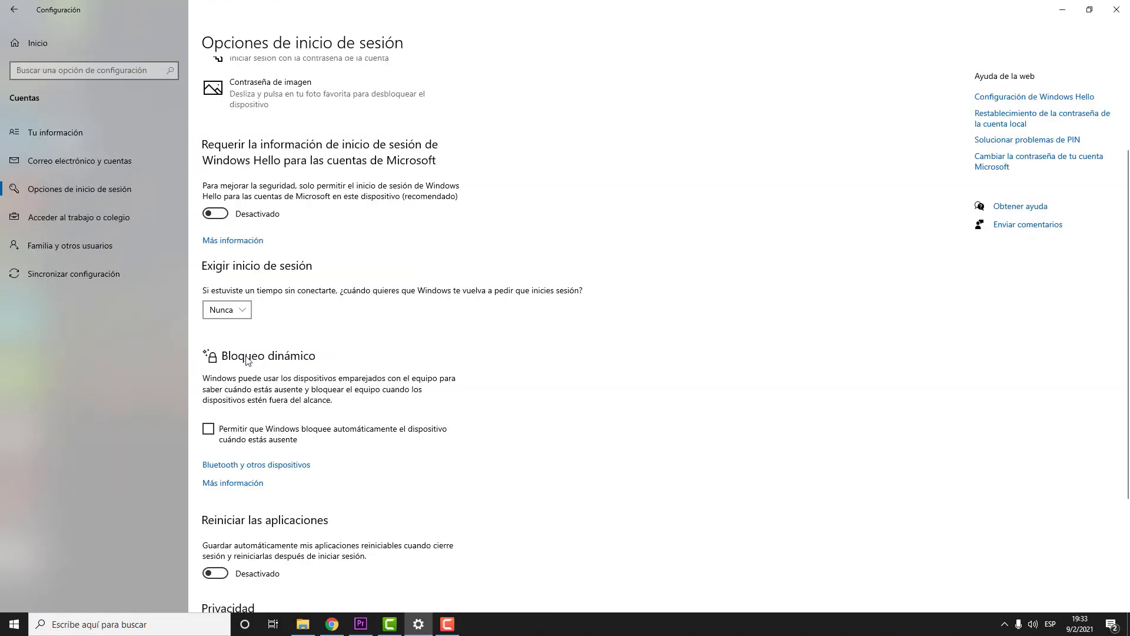
pyautogui.click(242, 314)
pyautogui.click(244, 317)
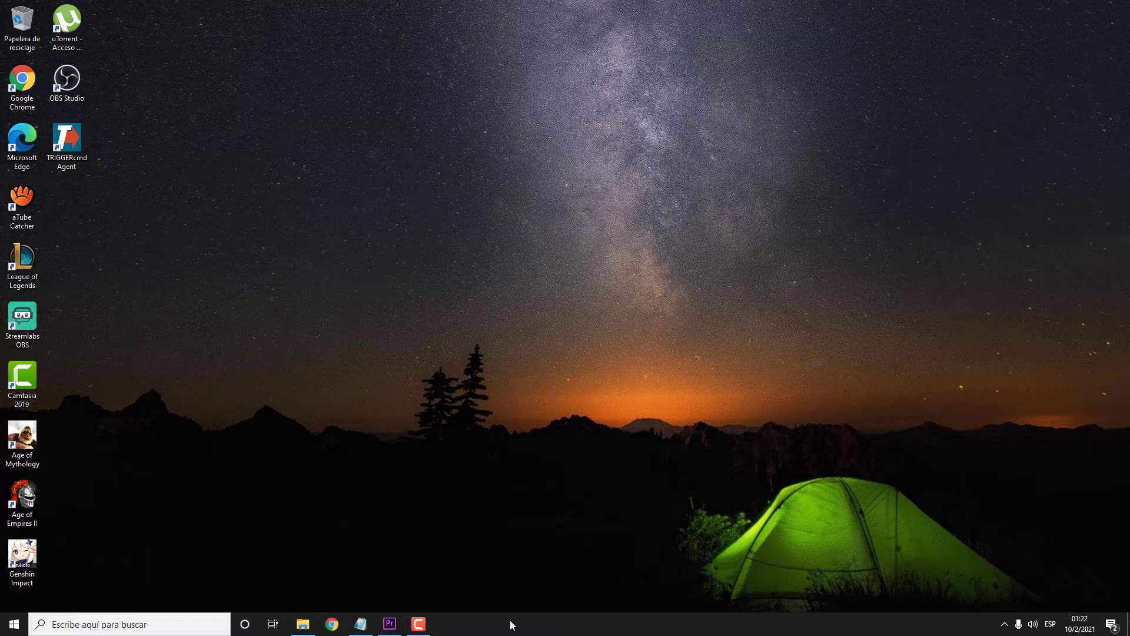
# Check in Task Manager's startup programs whether TRIGGERcmd Agent is enabled, leave its state as is, and close Task Manager.
pyautogui.rightClick(511, 625)
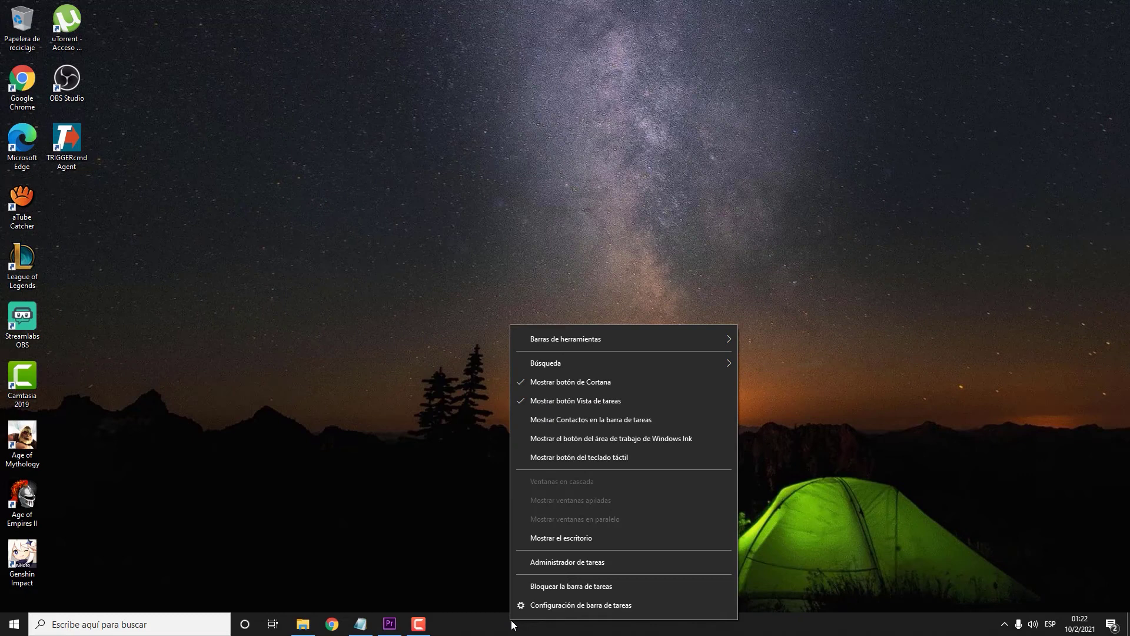
pyautogui.click(586, 563)
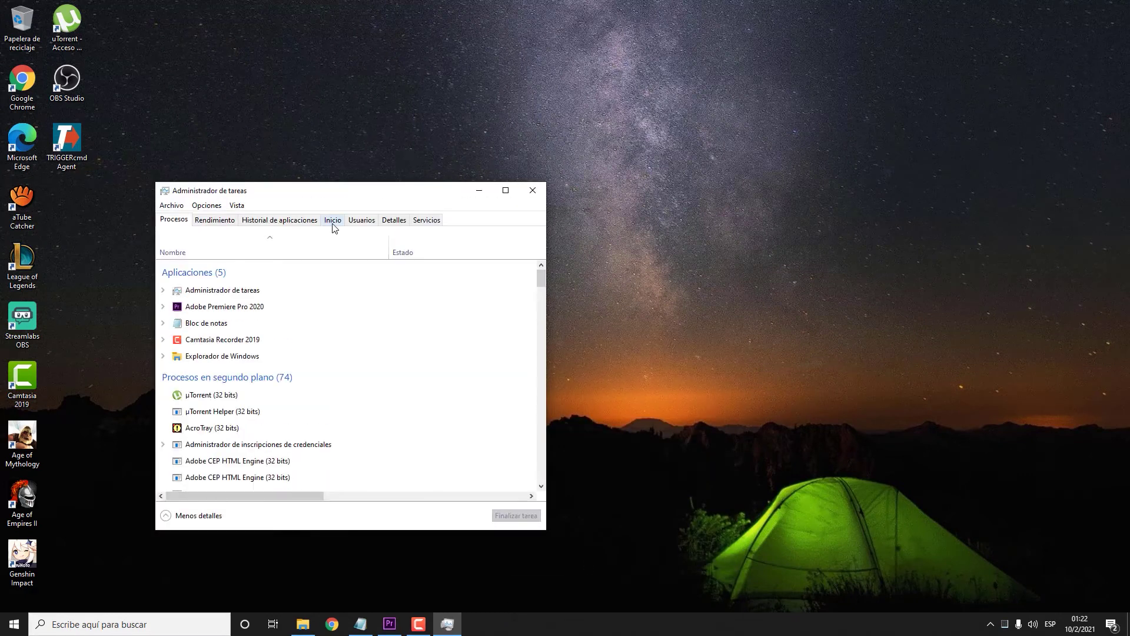
pyautogui.click(334, 221)
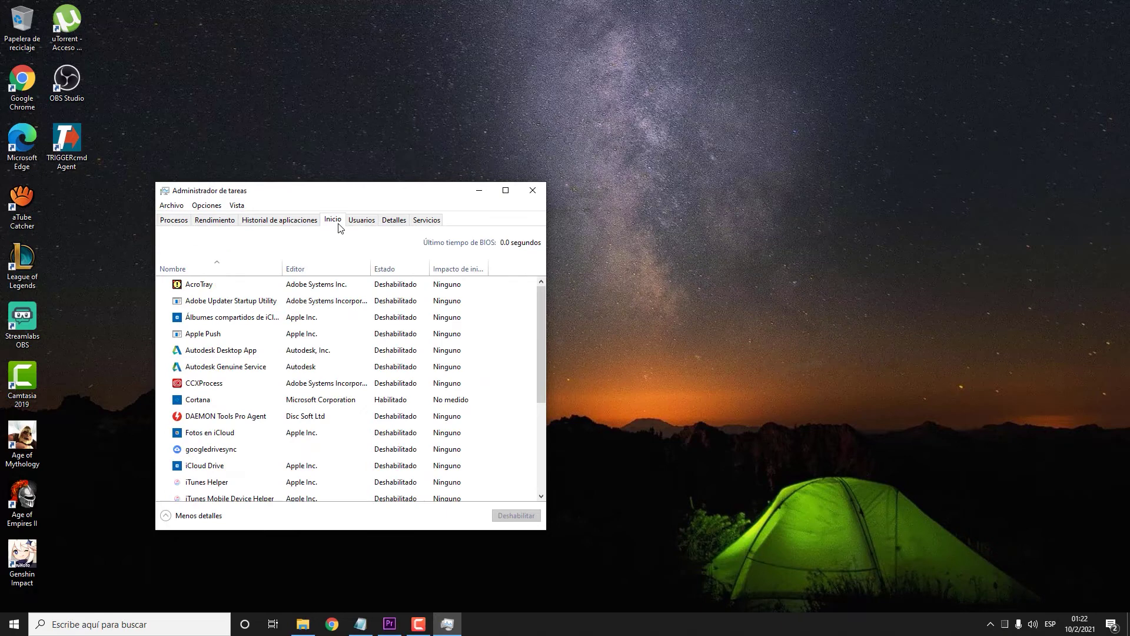
pyautogui.scroll(-3, 277, 424)
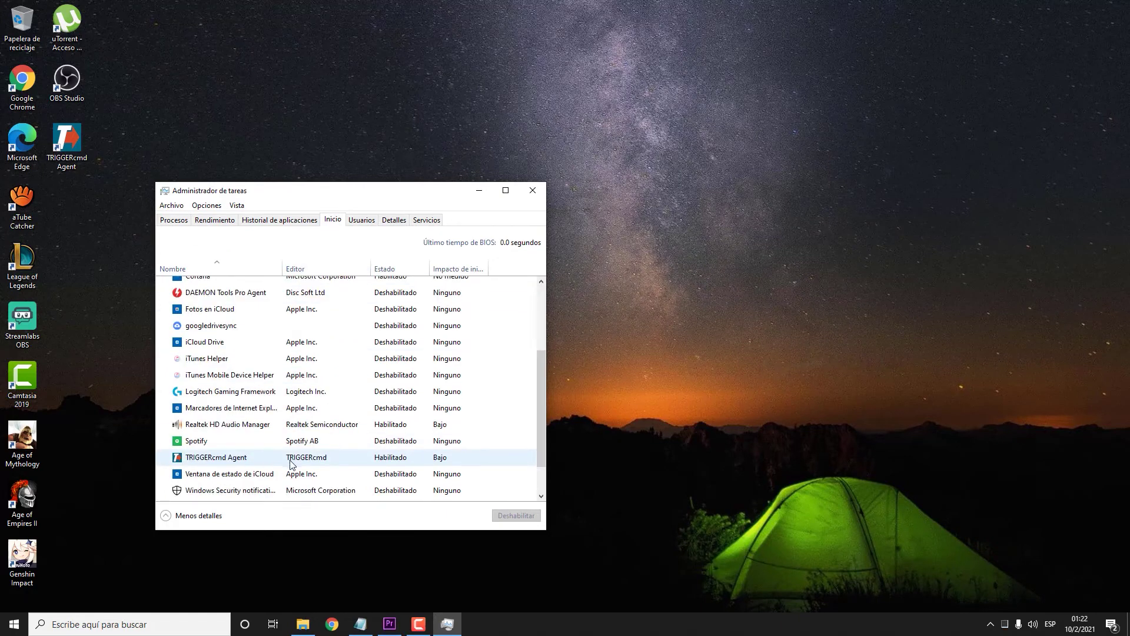
pyautogui.click(389, 462)
pyautogui.rightClick(389, 462)
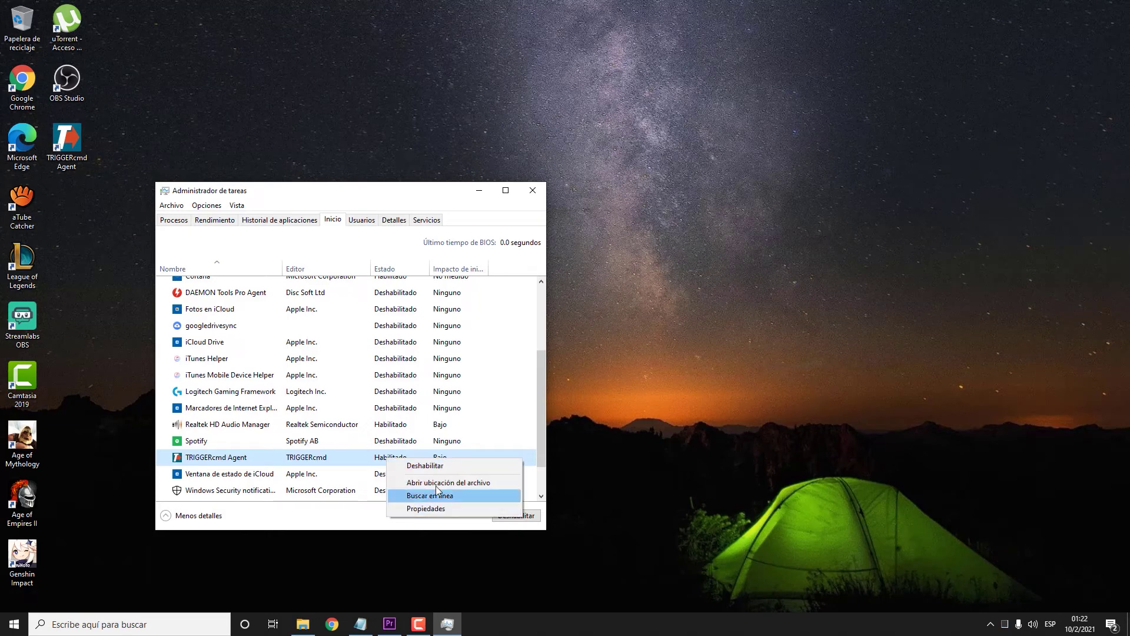
pyautogui.click(345, 466)
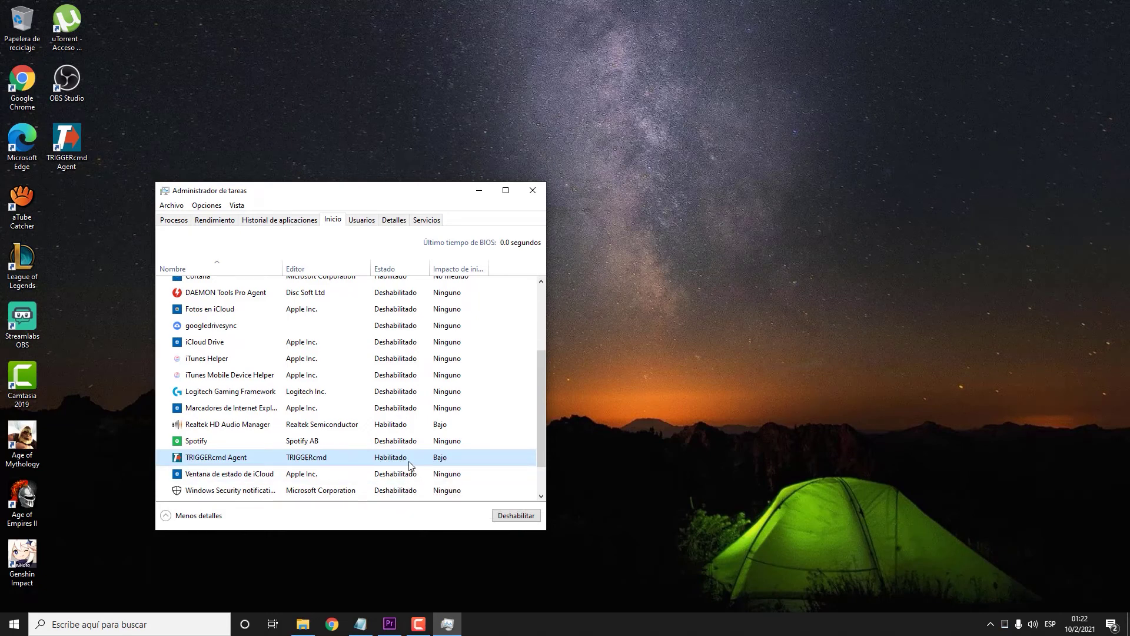
pyautogui.click(533, 189)
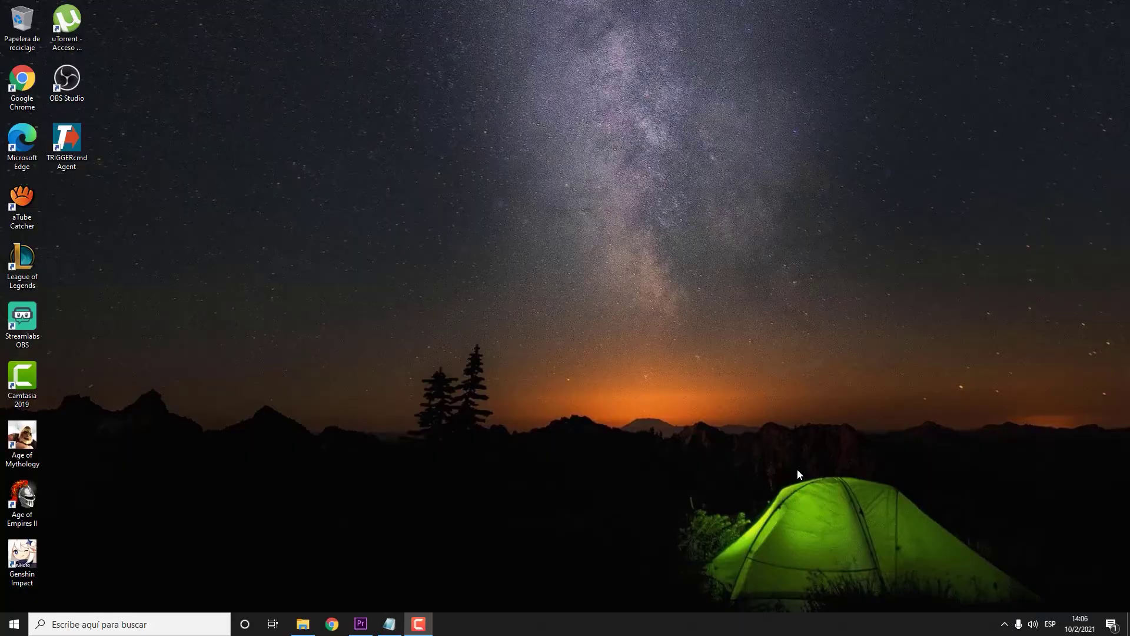
# Open Device Manager (Administrador de dispositivos) and display the properties of the Realtek PCIe GBE Family Controller network adapter.
pyautogui.click(177, 624)
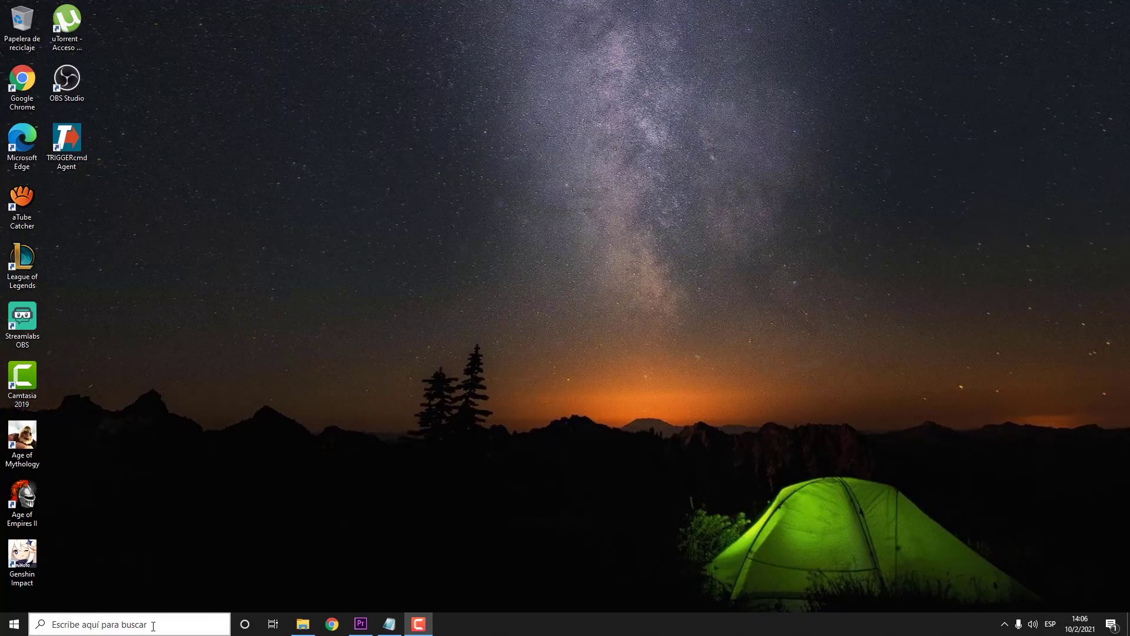
pyautogui.write('adminis')
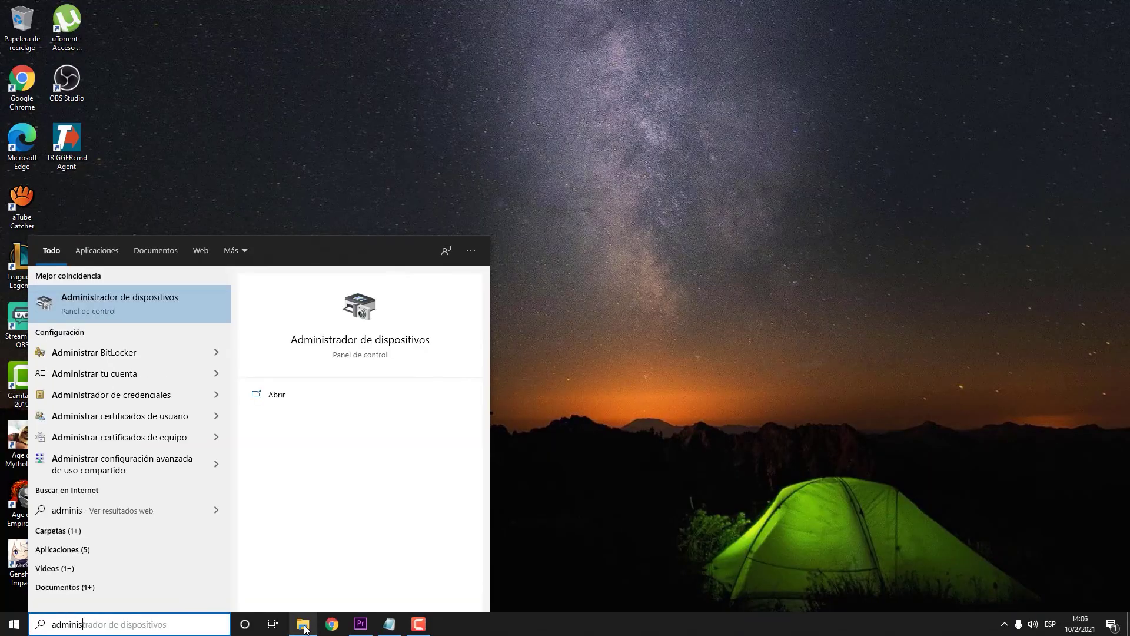
pyautogui.click(94, 309)
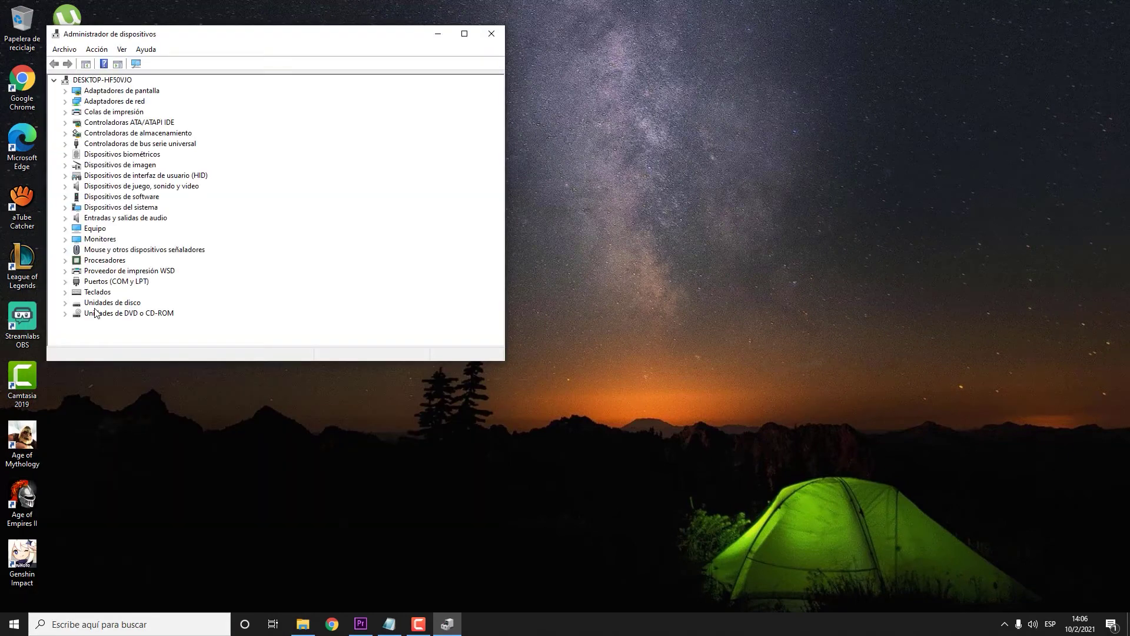
pyautogui.click(93, 102)
pyautogui.click(66, 102)
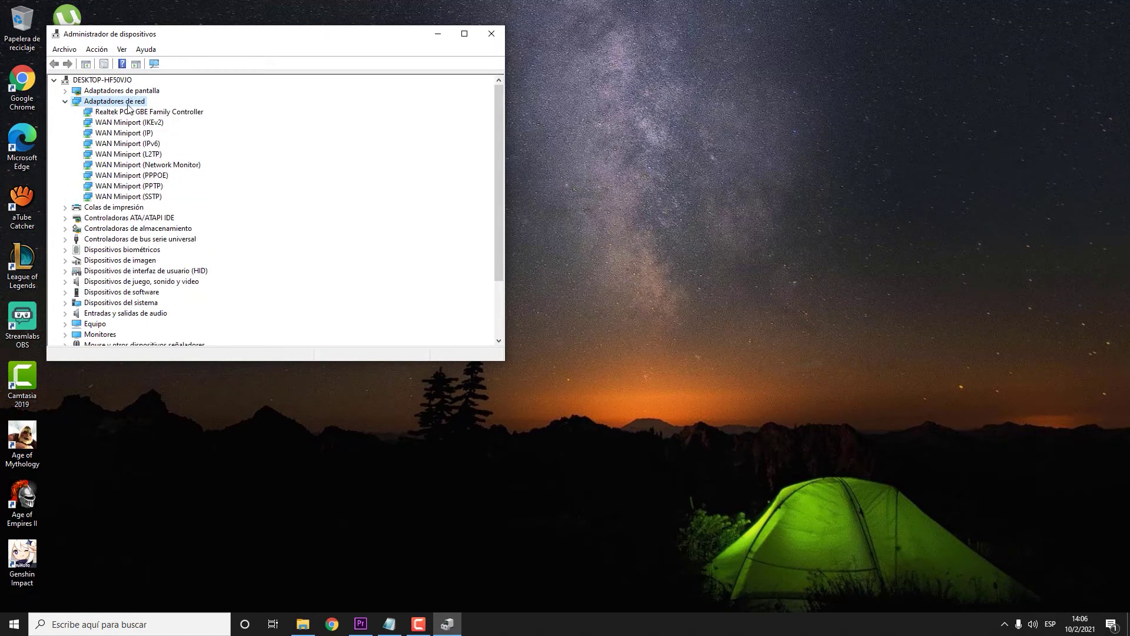
pyautogui.click(101, 113)
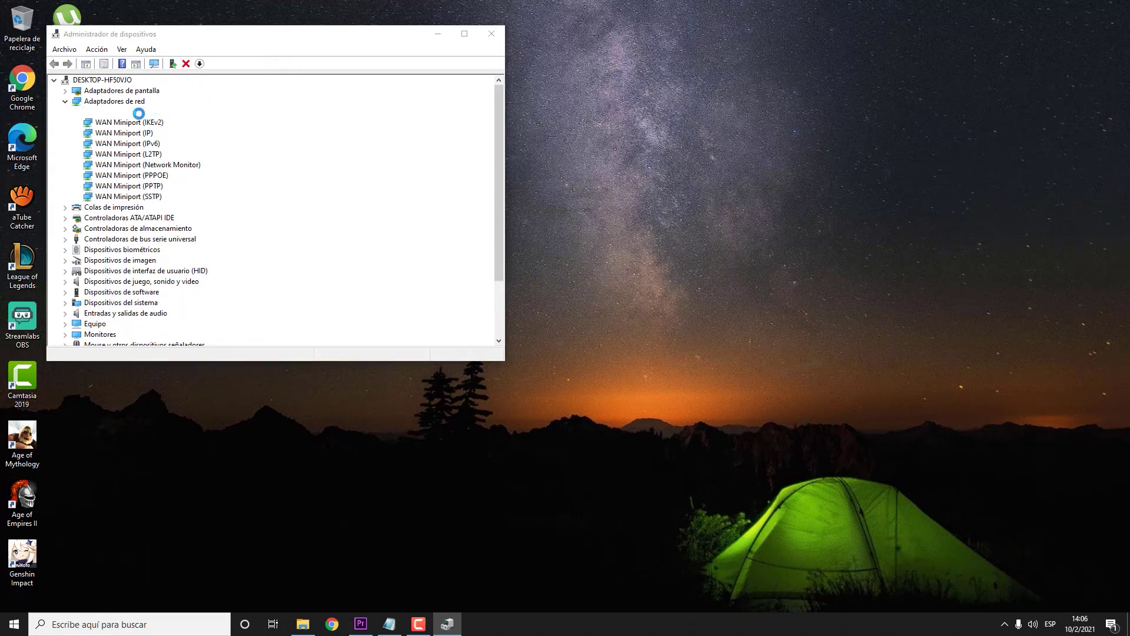
pyautogui.doubleClick(137, 113)
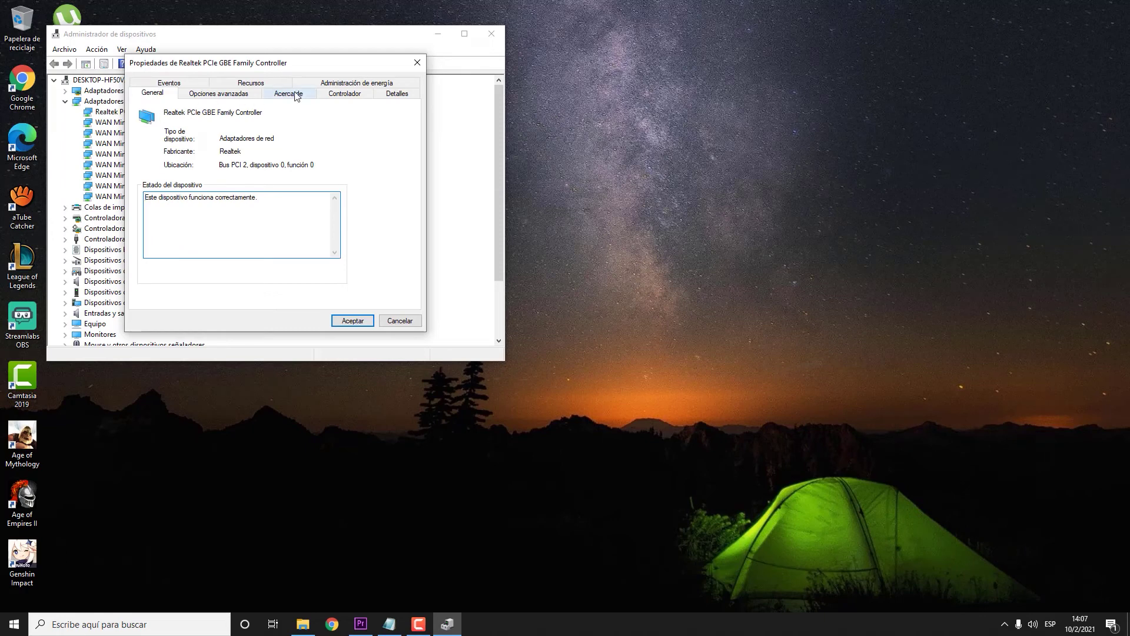
# In the adapter's power management settings, allow only a Magic Packet to wake the computer (Permitir solo un Magic Packet para reactivar el equipo).
pyautogui.click(377, 85)
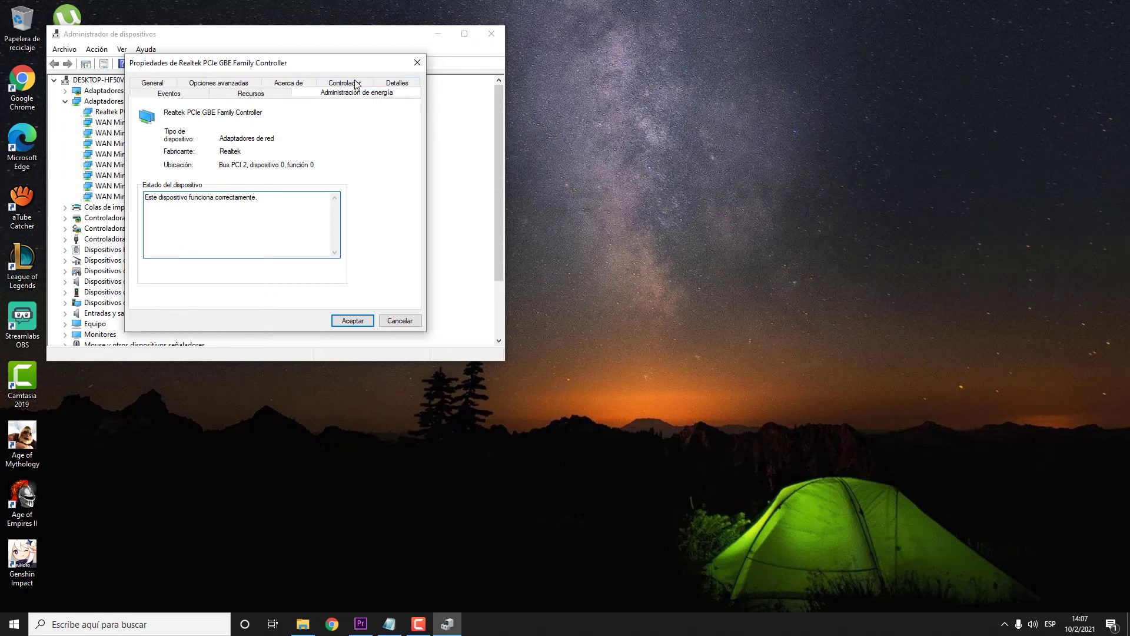
pyautogui.click(149, 164)
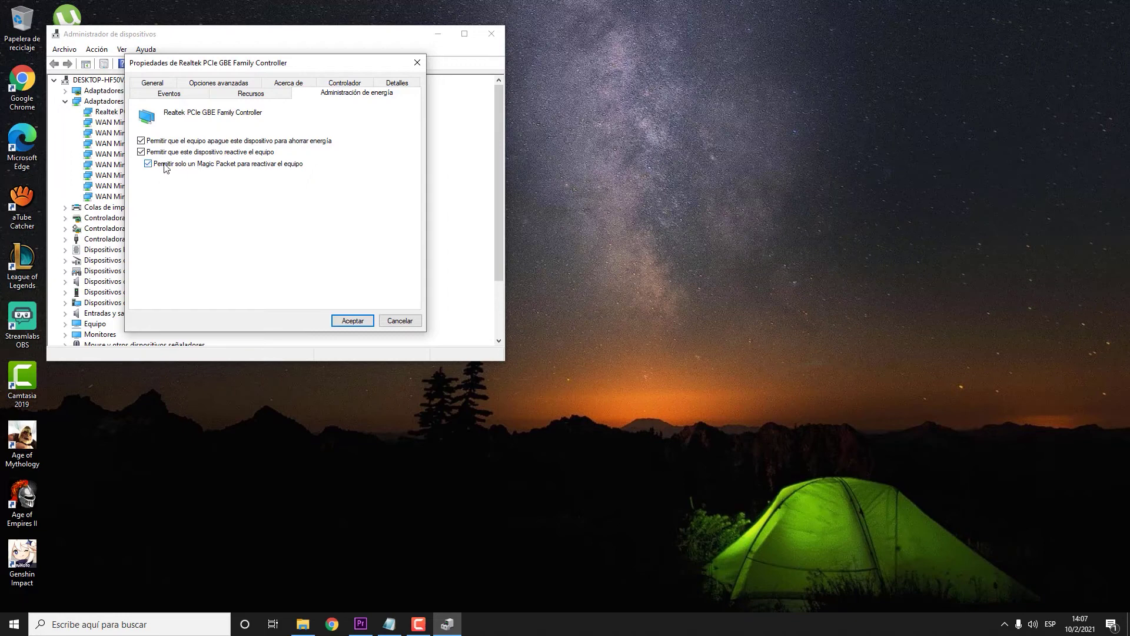
pyautogui.click(222, 168)
# In the adapter's advanced options, set Reactivar en Magic Packet to Activado and accept the properties.
pyautogui.click(201, 87)
pyautogui.moveTo(283, 170); pyautogui.dragTo(284, 216)
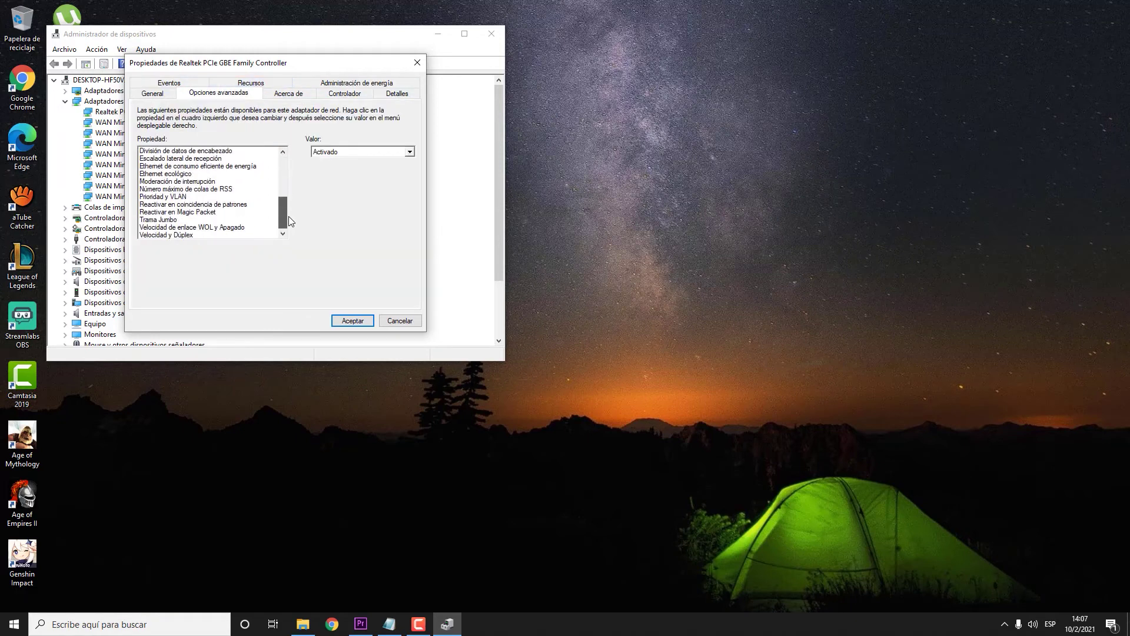
pyautogui.click(192, 213)
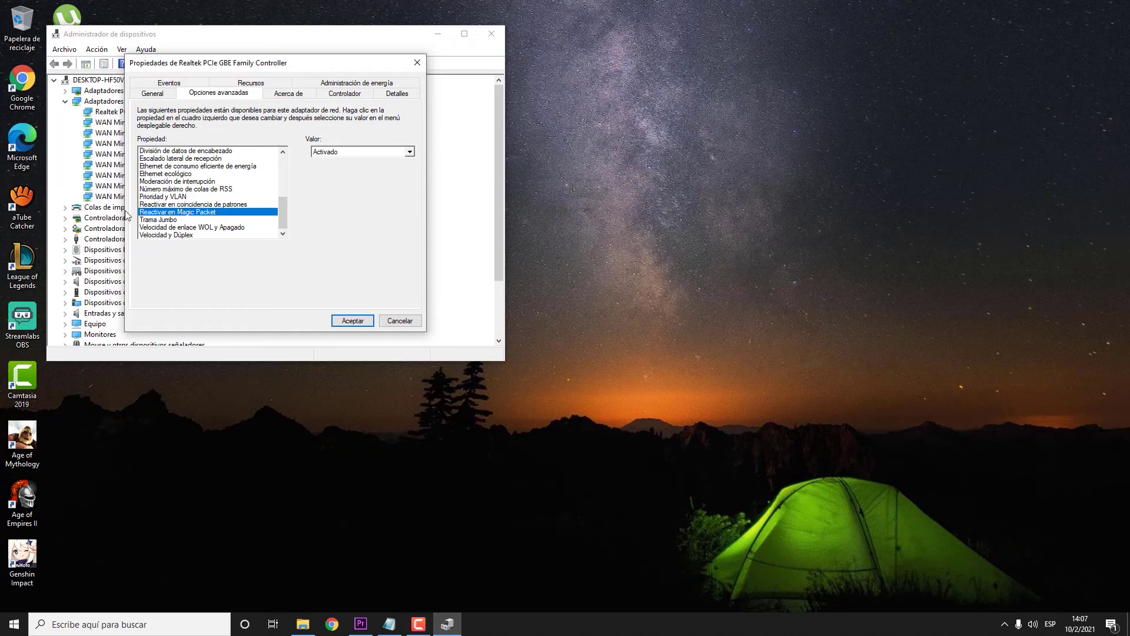
pyautogui.click(349, 153)
pyautogui.moveTo(282, 217)
pyautogui.mouseDown()
pyautogui.moveTo(283, 176)
pyautogui.moveTo(283, 217)
pyautogui.mouseUp()
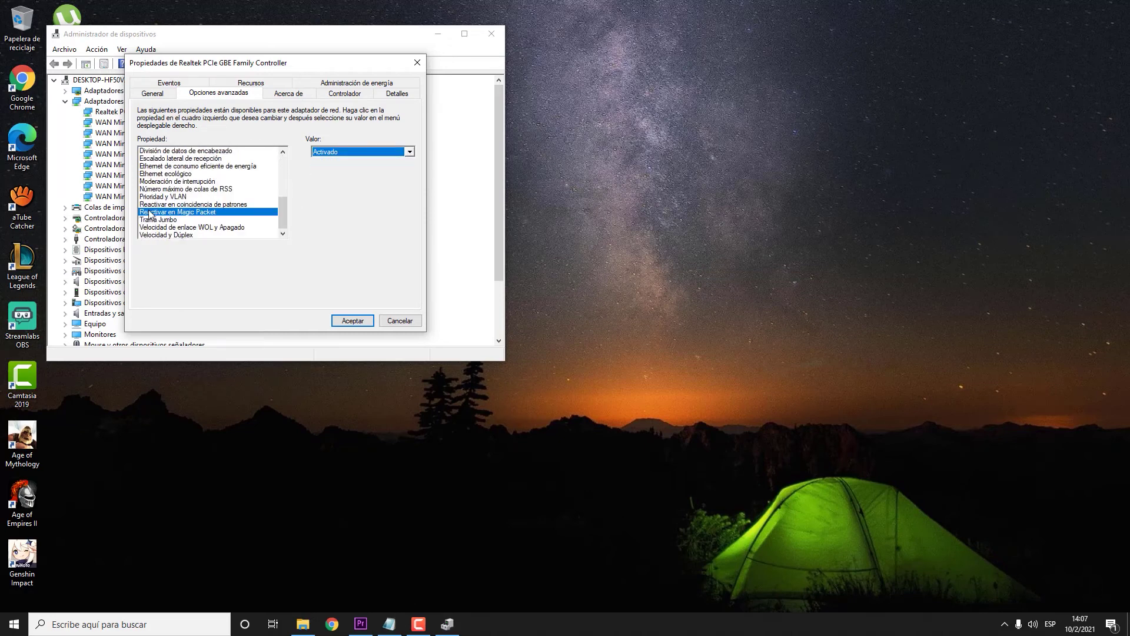
pyautogui.click(348, 321)
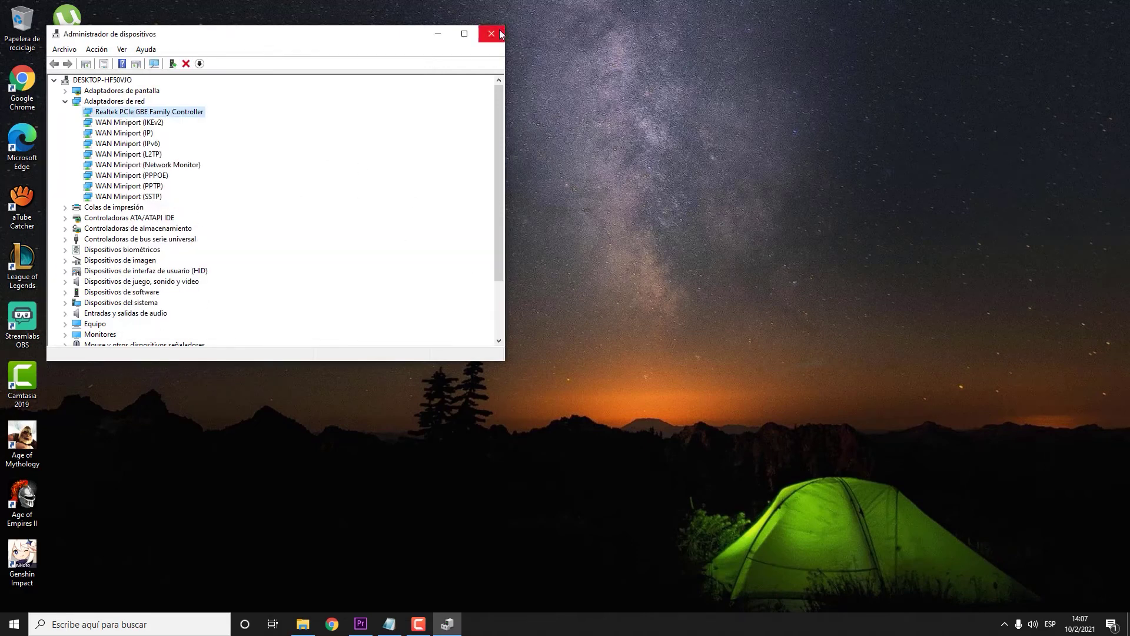
# Review the Realtek adapter's list of advanced properties once more and close Device Manager.
pyautogui.doubleClick(149, 111)
pyautogui.moveTo(284, 217); pyautogui.dragTo(304, 144)
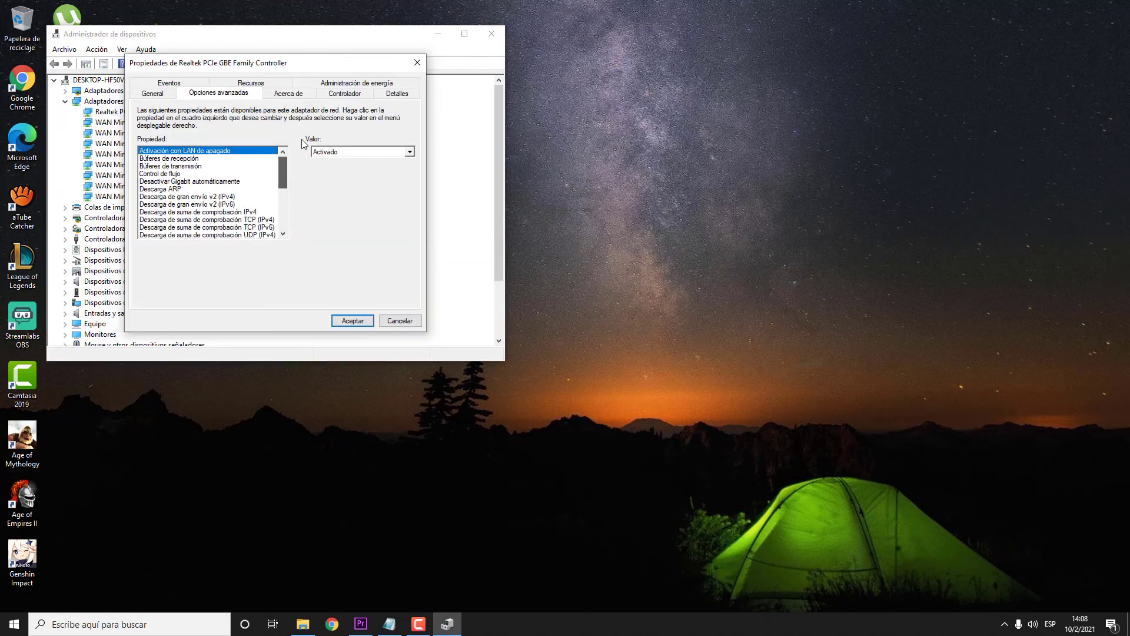
pyautogui.click(417, 64)
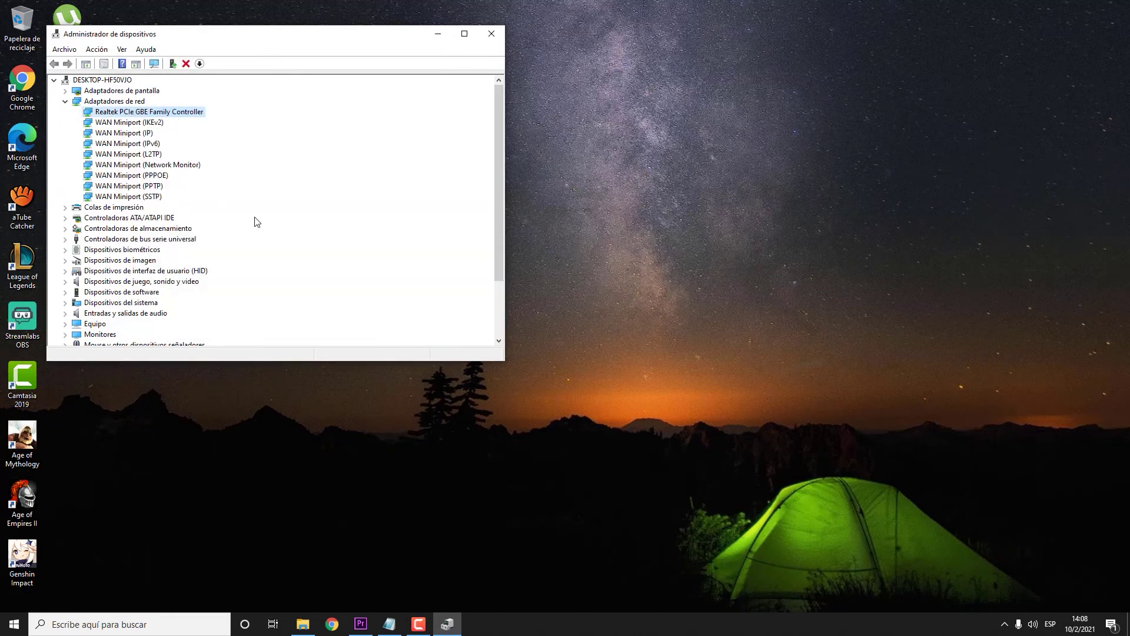
pyautogui.click(492, 33)
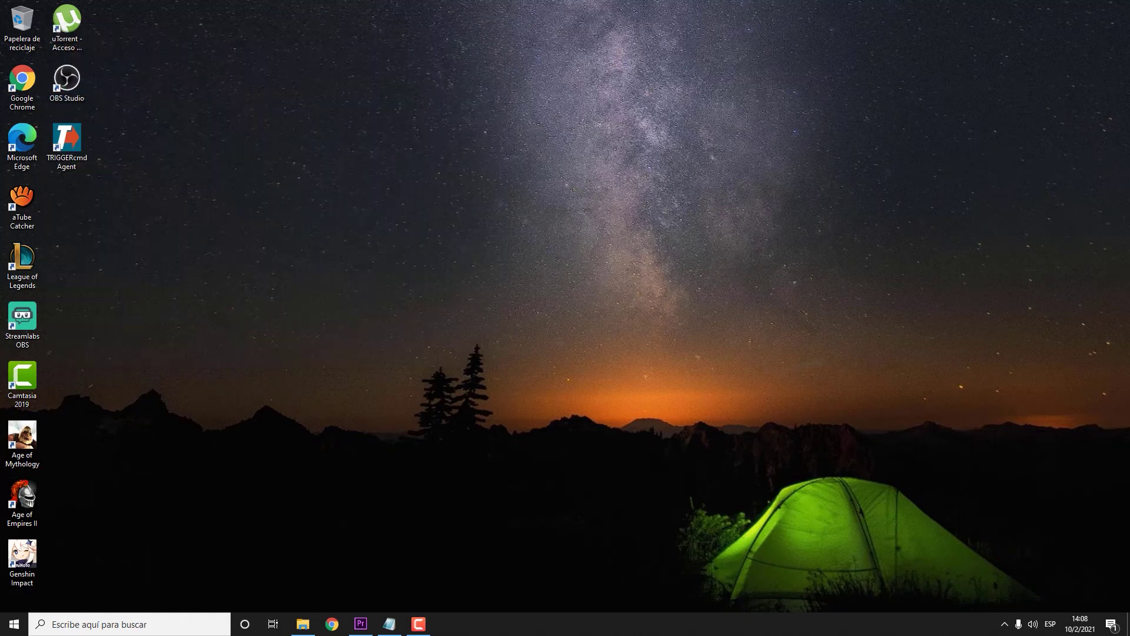
# Look up the Ethernet adapter's physical address (MAC) in the network hardware and connection properties, and close Settings.
pyautogui.click(1005, 623)
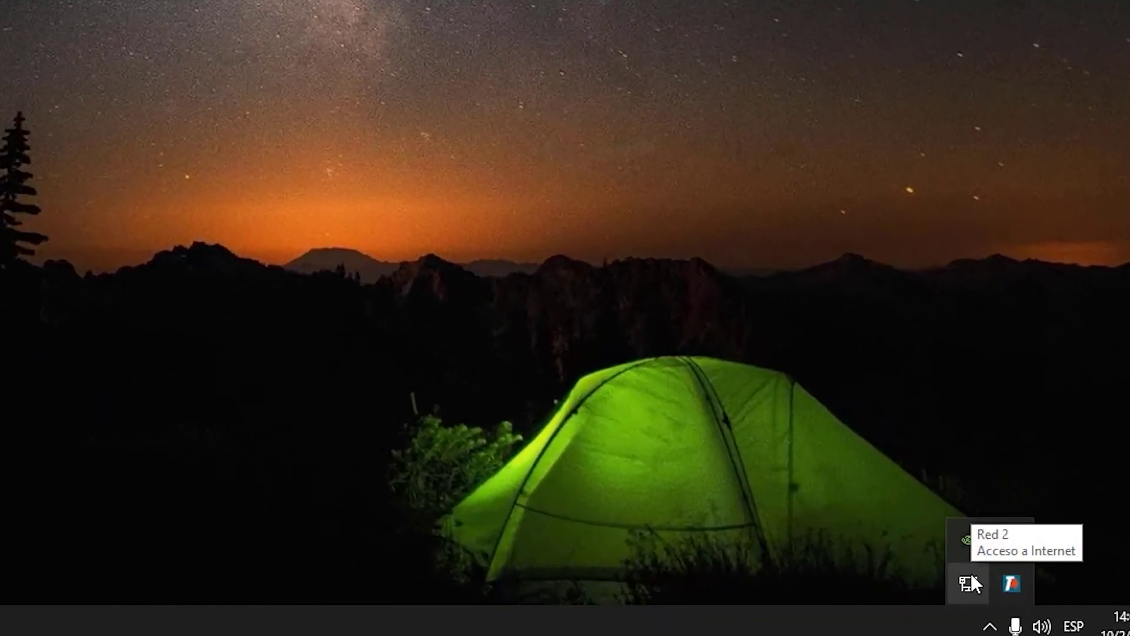
pyautogui.click(976, 588)
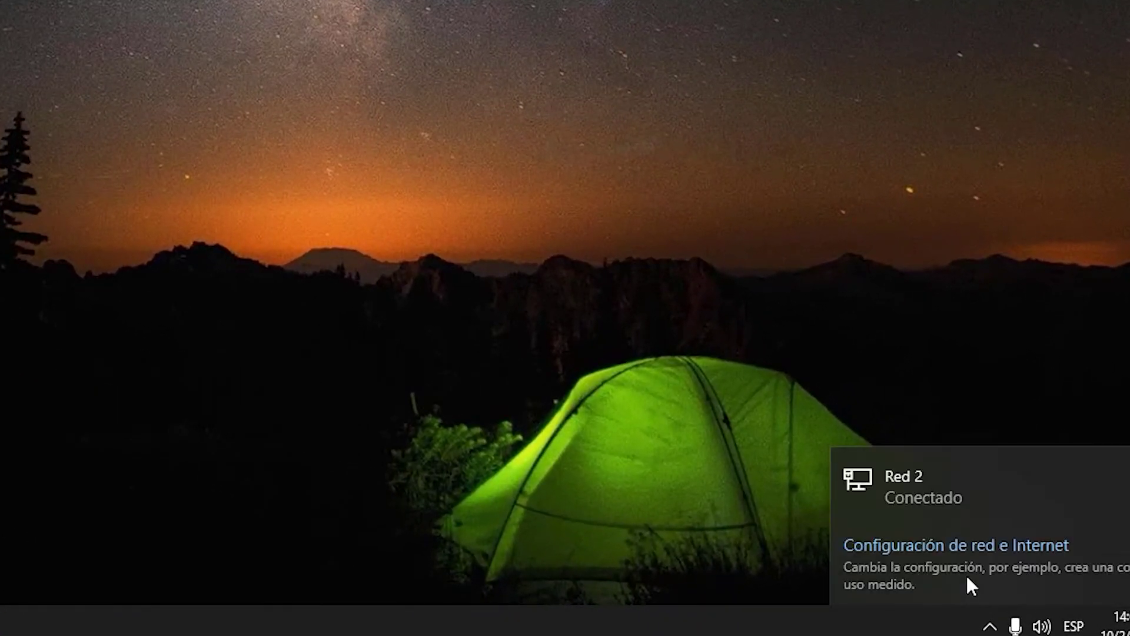
pyautogui.click(977, 571)
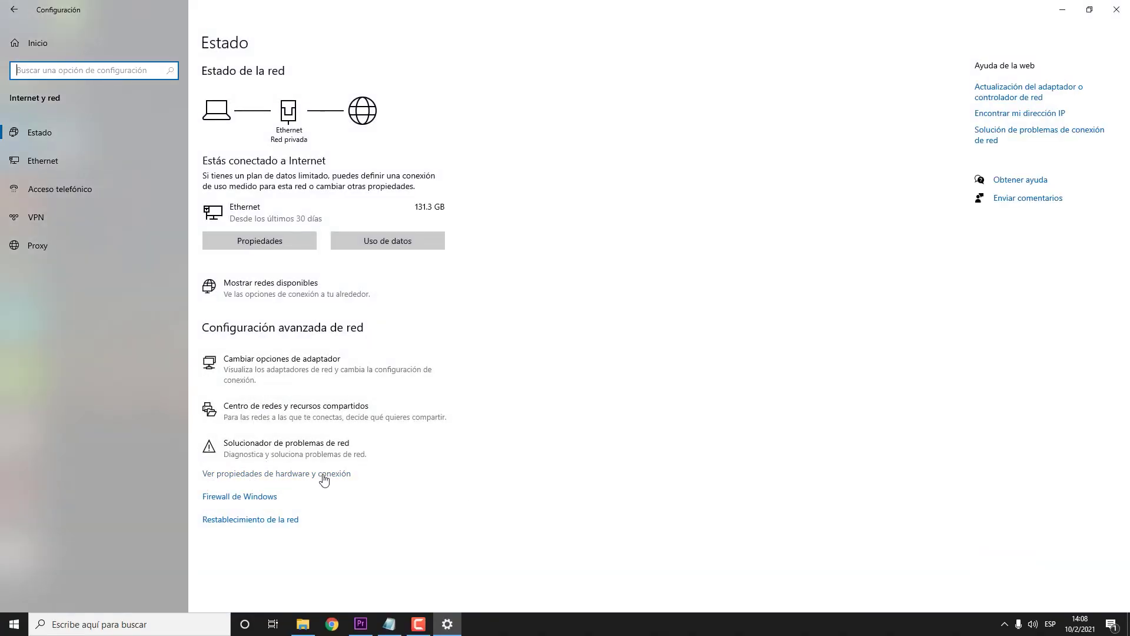
pyautogui.click(252, 482)
pyautogui.moveTo(152, 145); pyautogui.dragTo(379, 149)
pyautogui.click(126, 156)
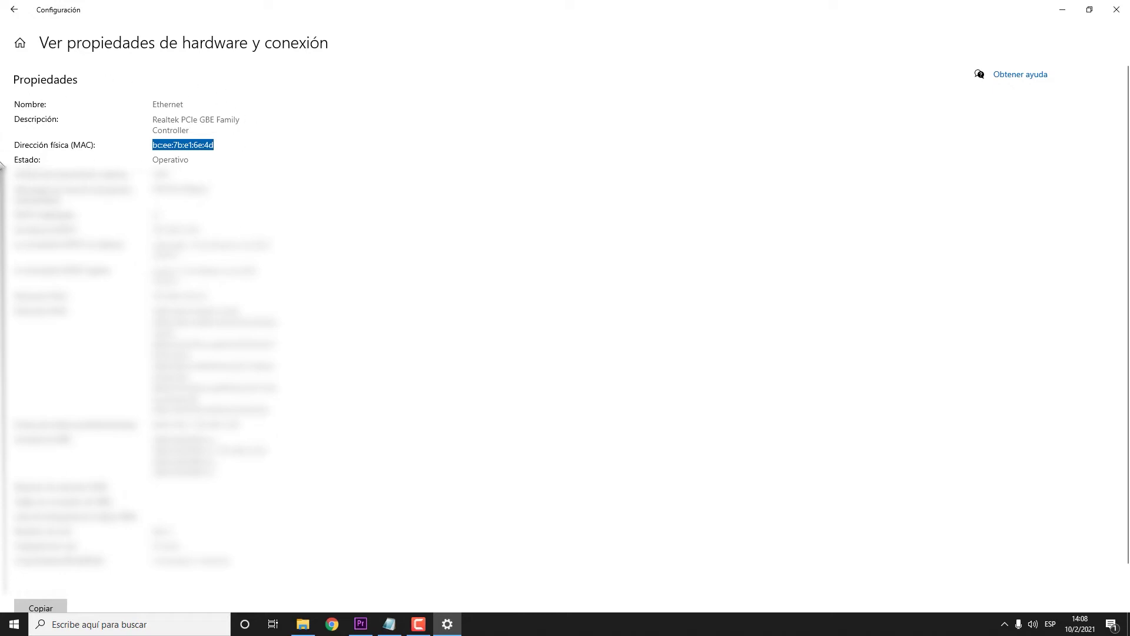
pyautogui.click(179, 147)
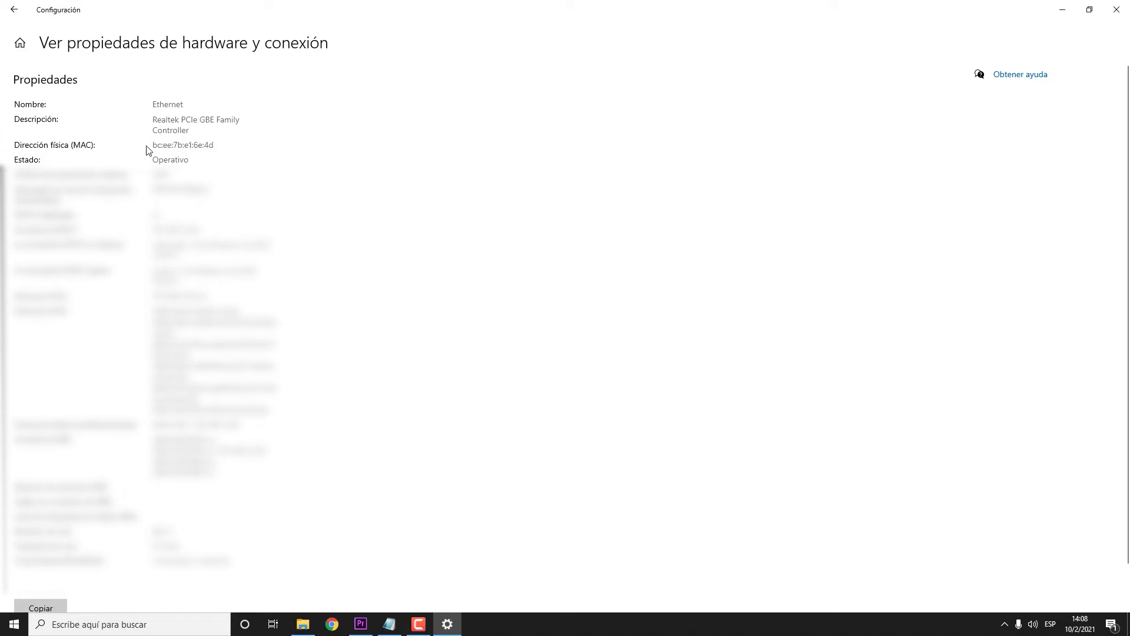
pyautogui.moveTo(218, 145); pyautogui.dragTo(134, 145)
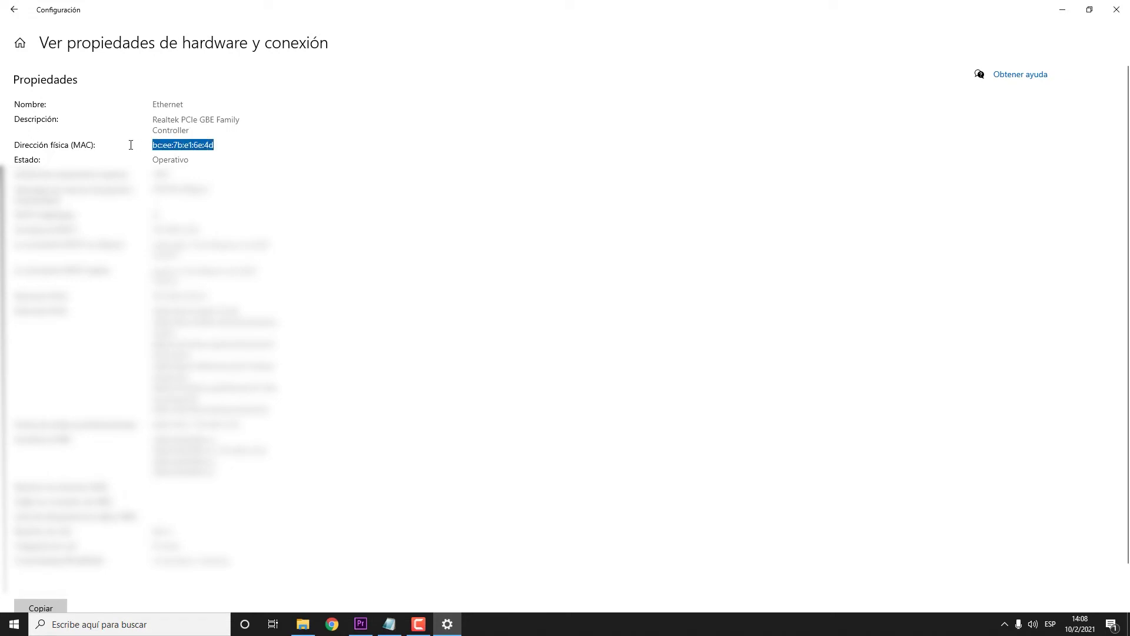
pyautogui.click(401, 416)
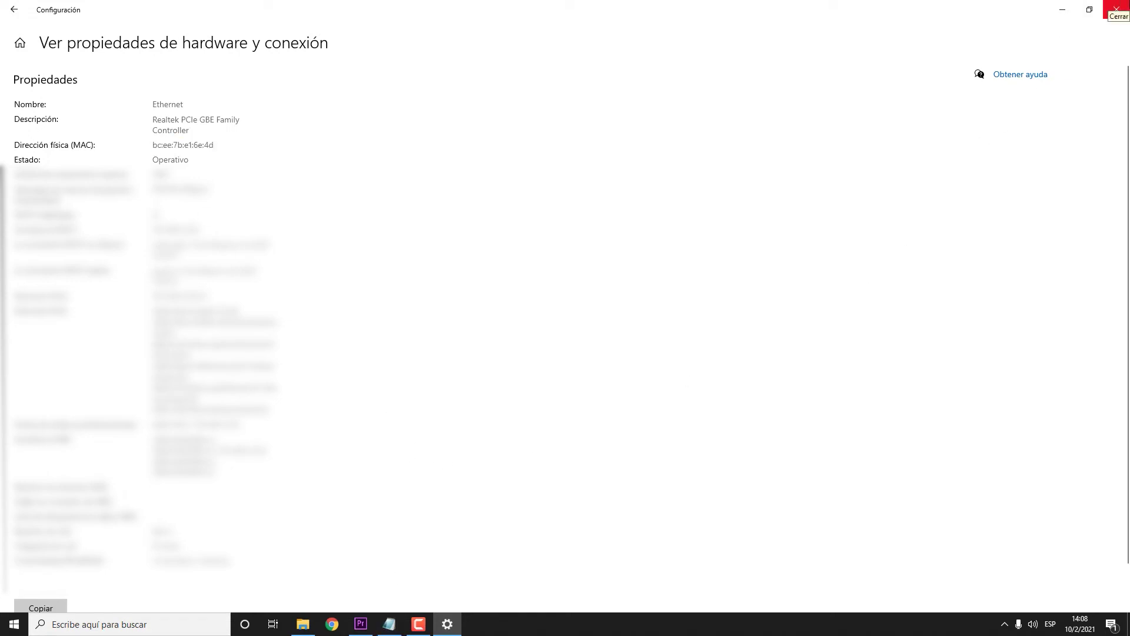
pyautogui.click(1116, 8)
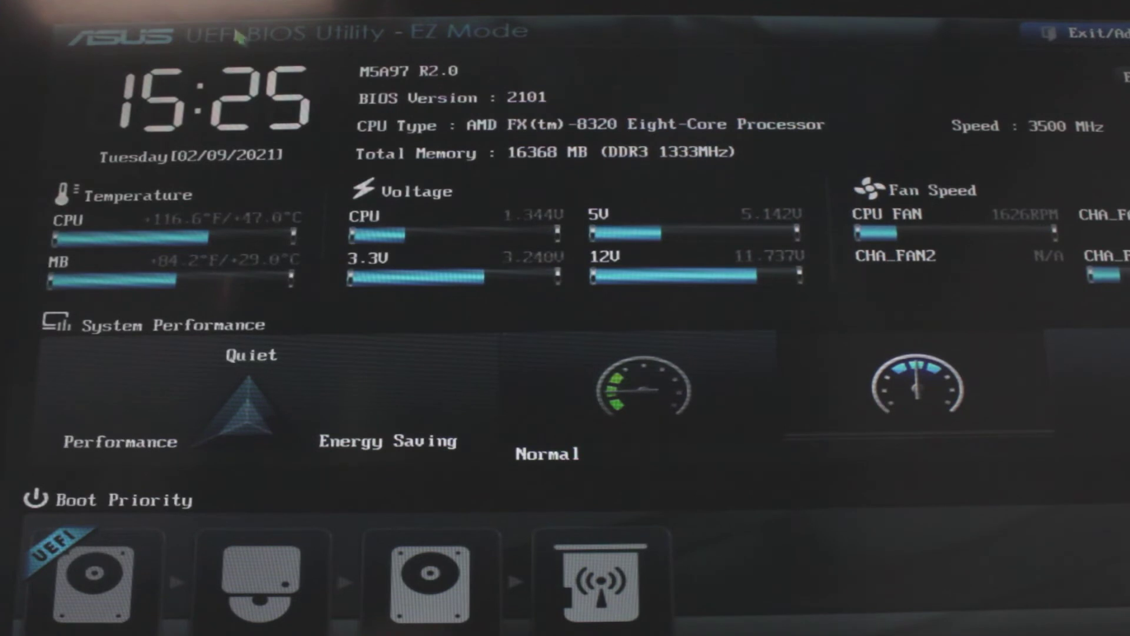
# Switch to the ASUS UEFI BIOS, enter Advanced Mode and open the APM power settings under Advanced.
pyautogui.click(538, 386)
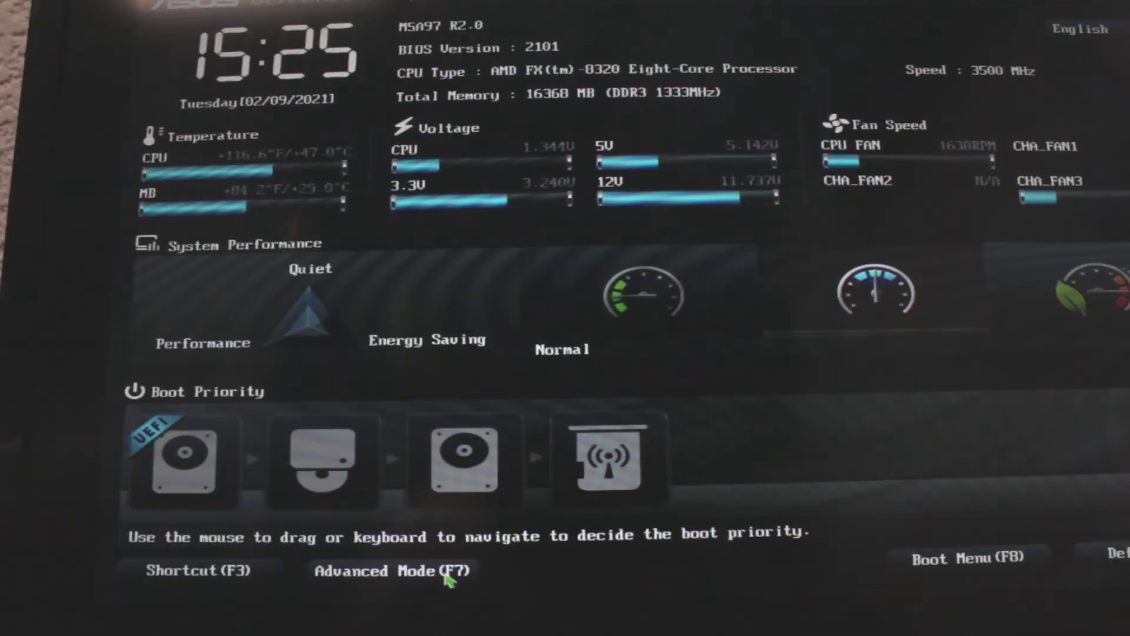
pyautogui.click(446, 576)
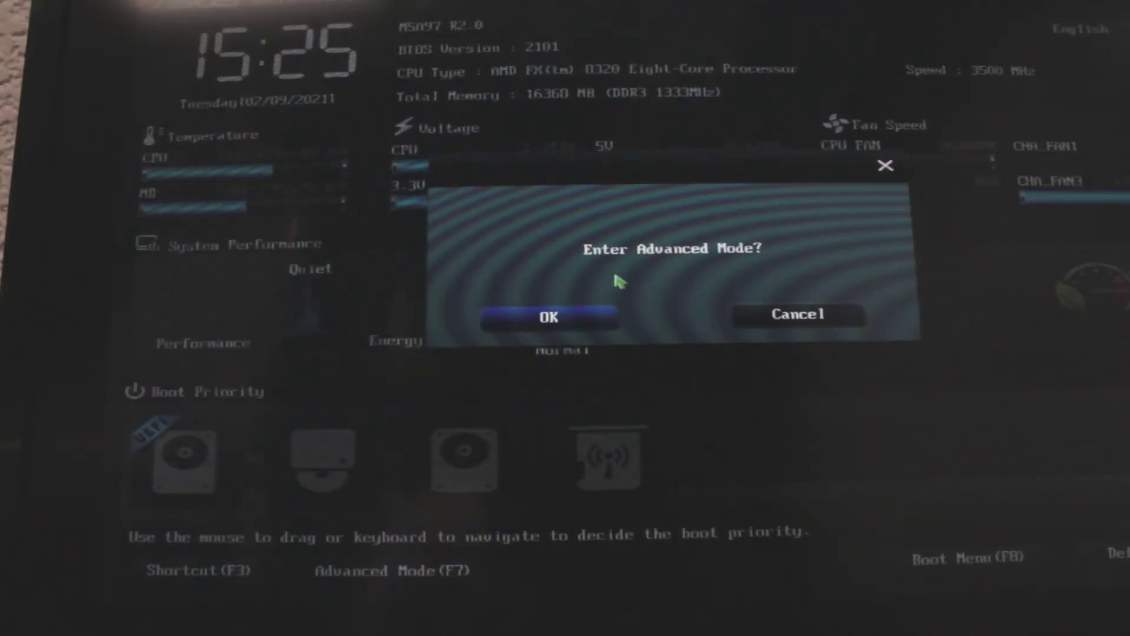
pyautogui.click(577, 313)
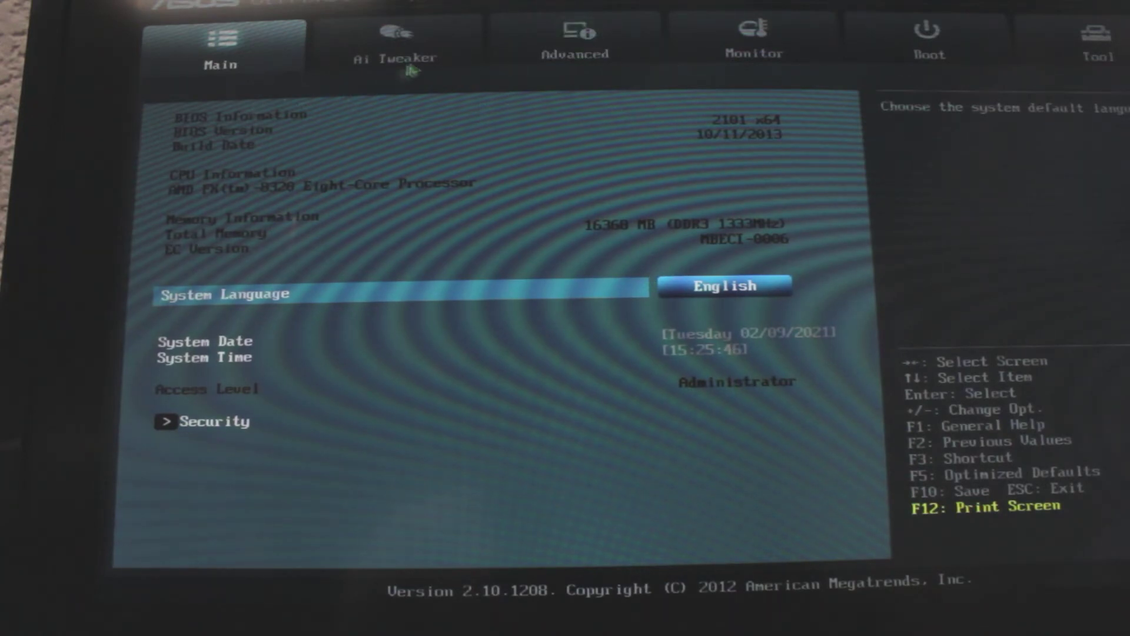
pyautogui.click(396, 47)
pyautogui.click(567, 49)
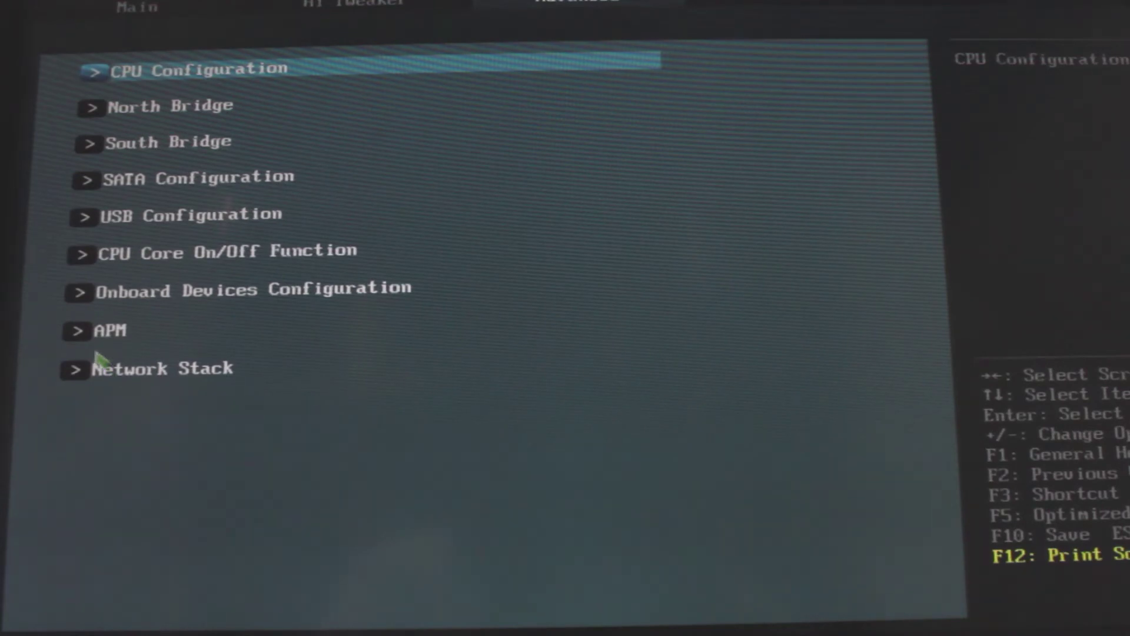
pyautogui.click(90, 340)
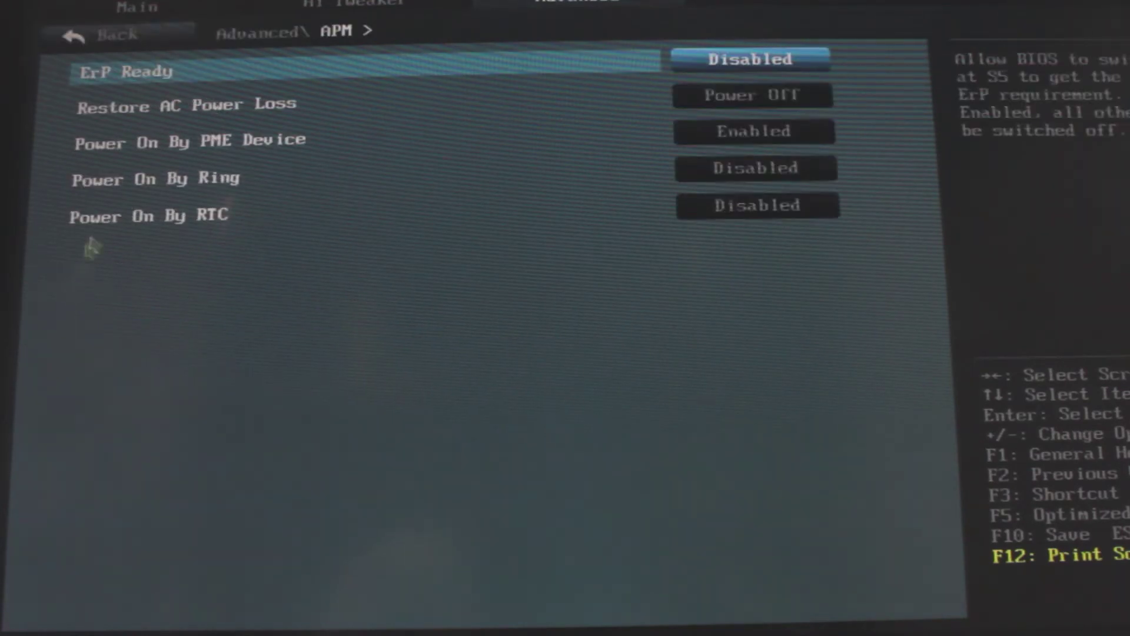